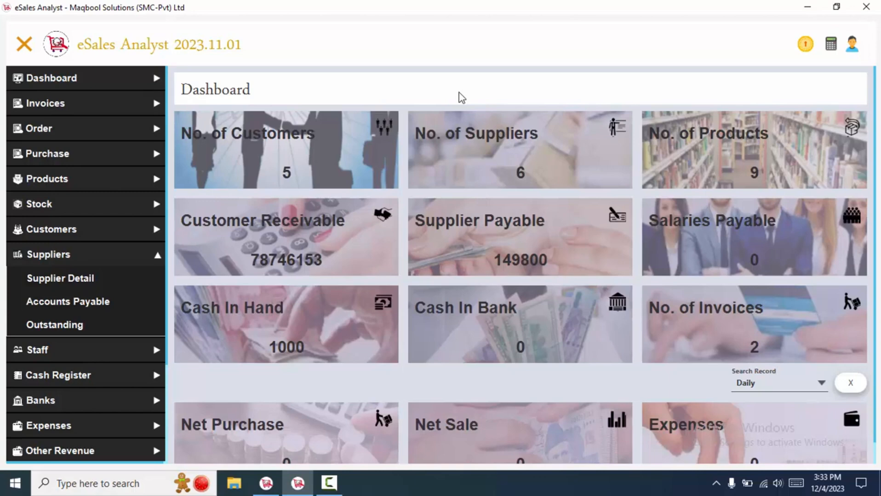
# Collapse Suppliers and expand Purchase in the sidebar to open the Purchase Details list.
pyautogui.click(87, 252)
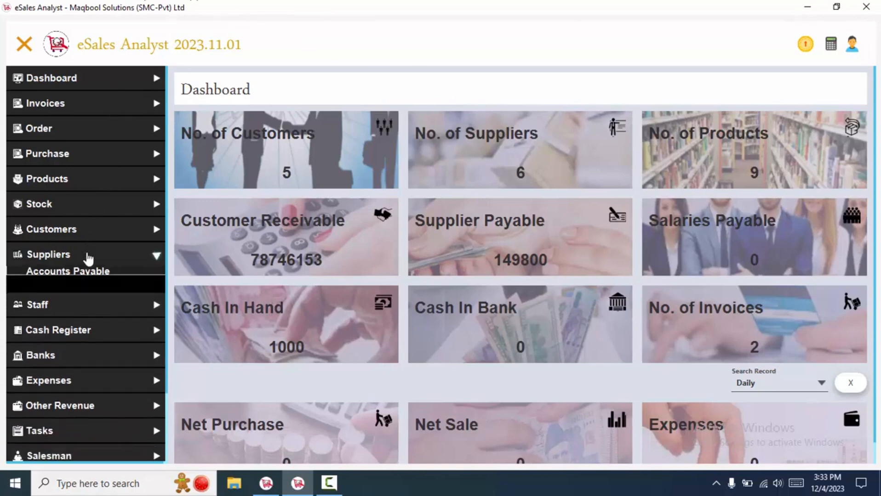
pyautogui.click(113, 154)
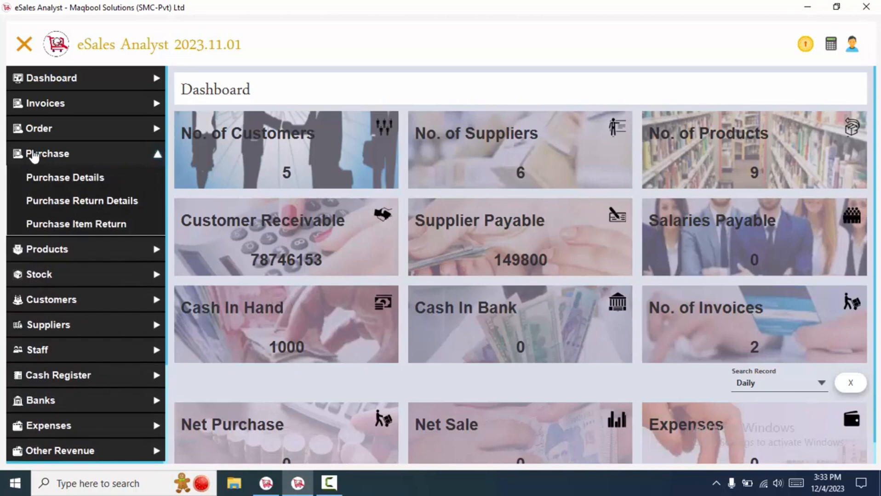
pyautogui.click(56, 177)
# Start a new purchase with Ctrl+N, hide the sidebar, and open the purchase date calendar.
pyautogui.click(312, 240)
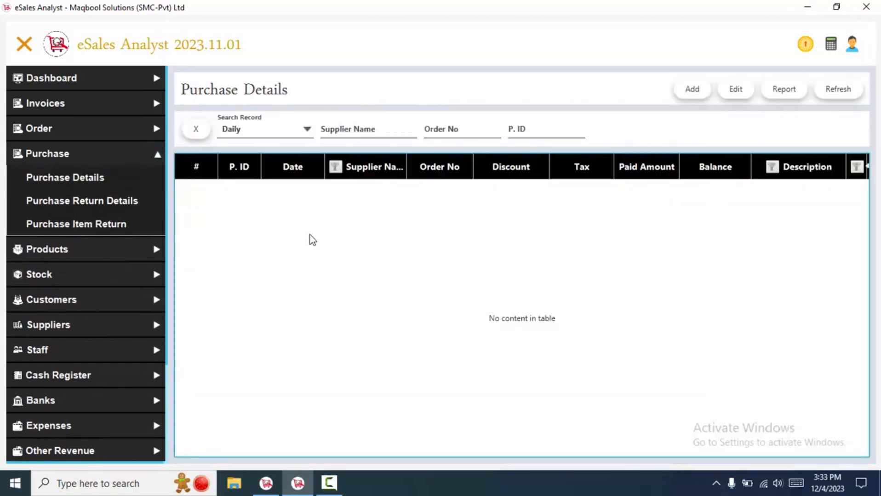
pyautogui.hotkey('ctrl', 'n')
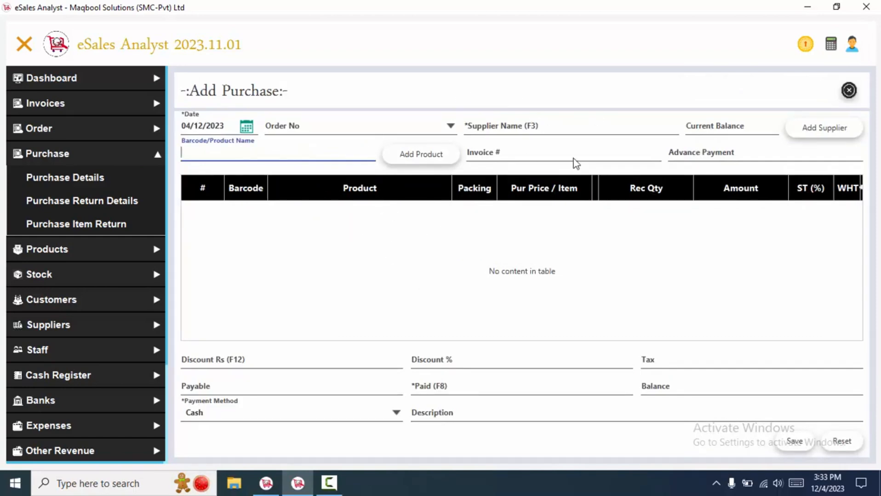
pyautogui.click(24, 45)
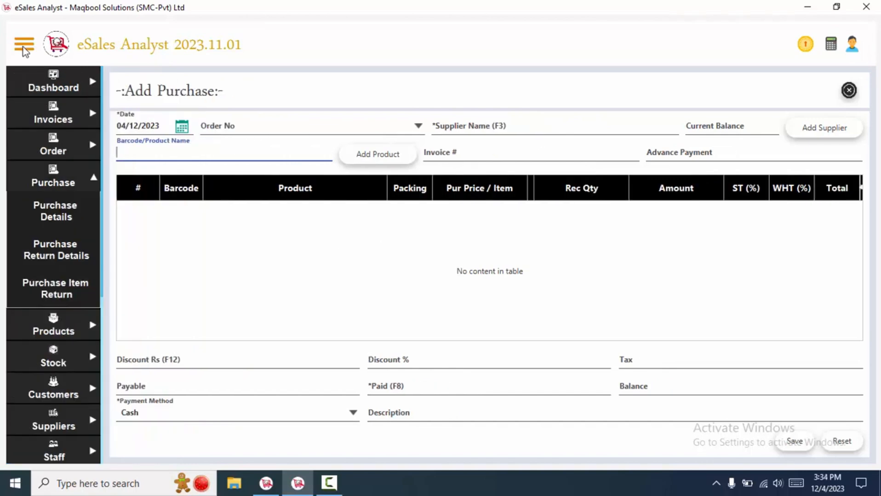
pyautogui.click(24, 45)
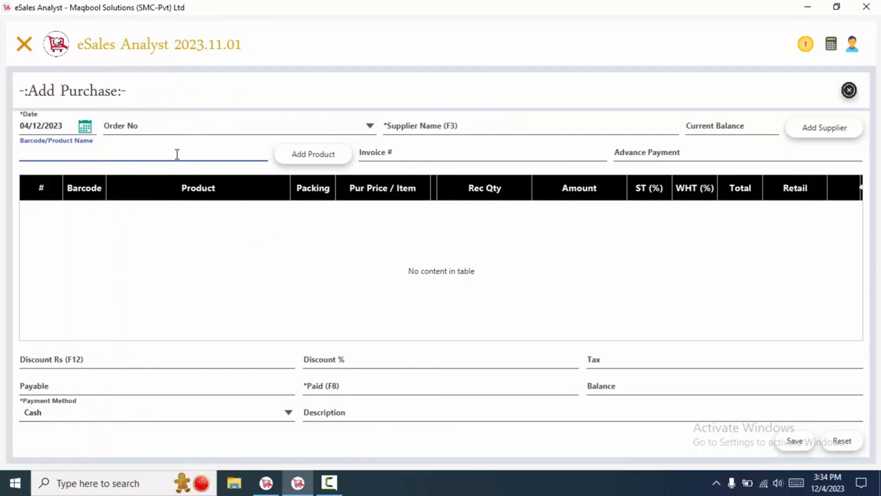
pyautogui.hotkey('shift', 'Tab')
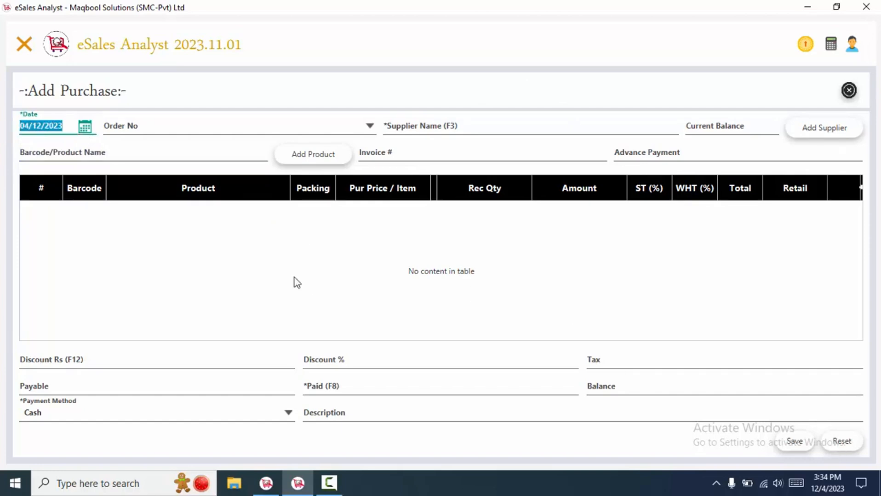
pyautogui.click(68, 124)
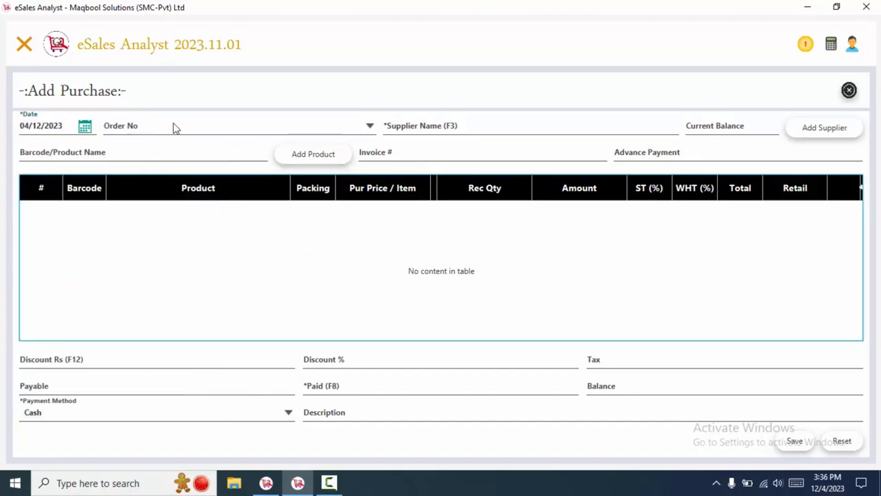
# Browse supplier suggestions starting with 'h' in the Supplier Name field.
pyautogui.click(278, 128)
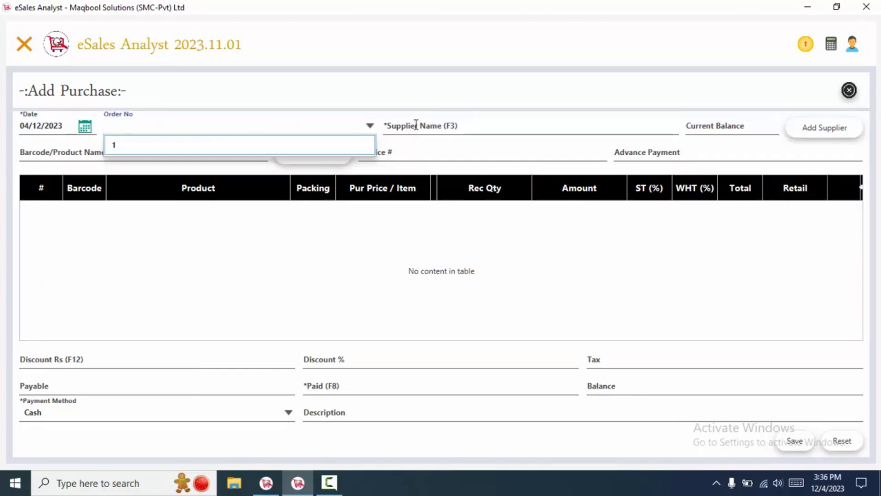
pyautogui.click(432, 131)
pyautogui.write('h')
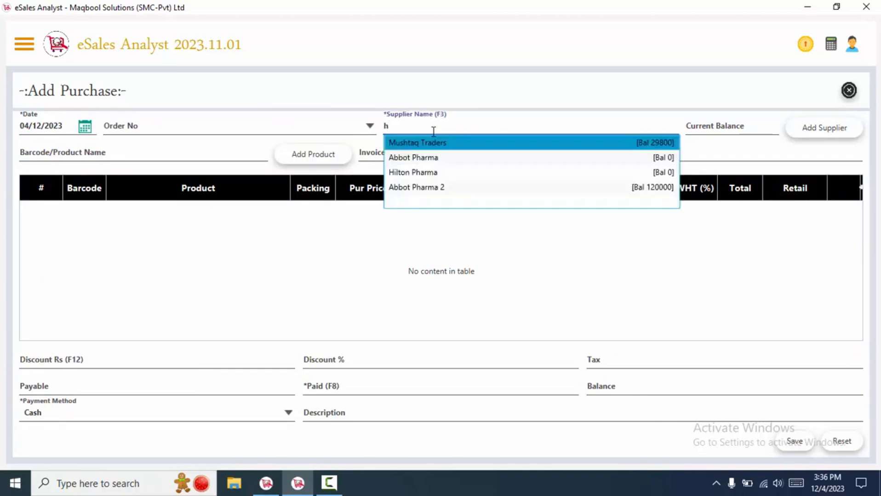
pyautogui.press('Down')
pyautogui.press('Down')
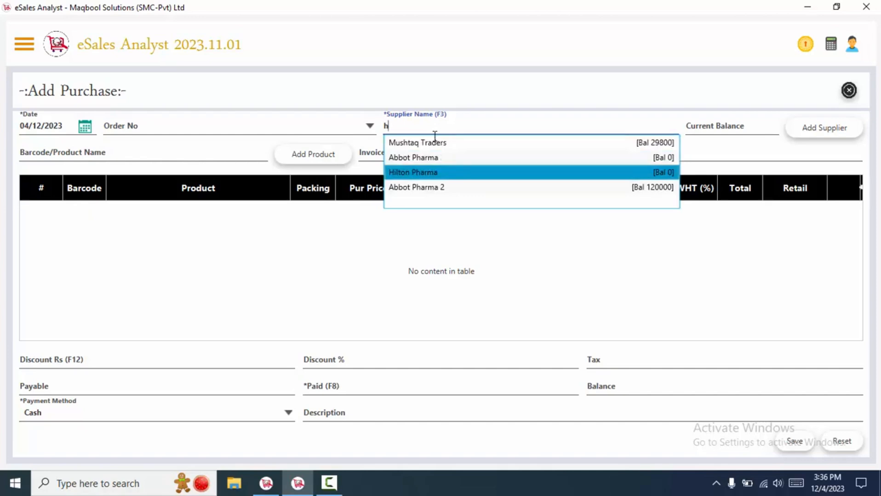
pyautogui.press('Escape')
# Add and save a new supplier record under a person's name, then close the form.
pyautogui.click(817, 126)
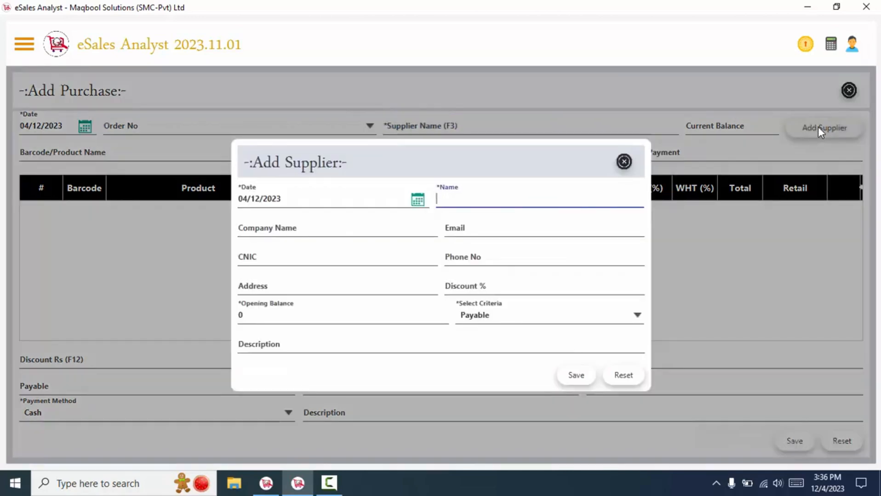
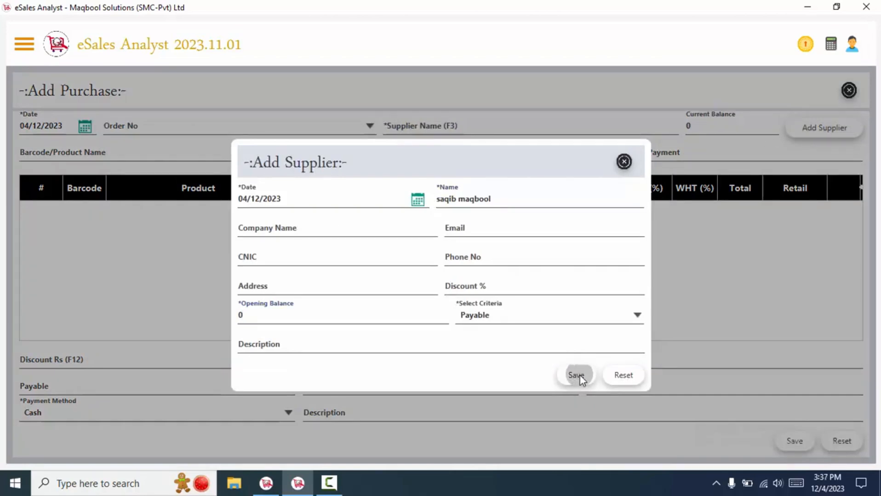
pyautogui.click(576, 375)
pyautogui.press('Return')
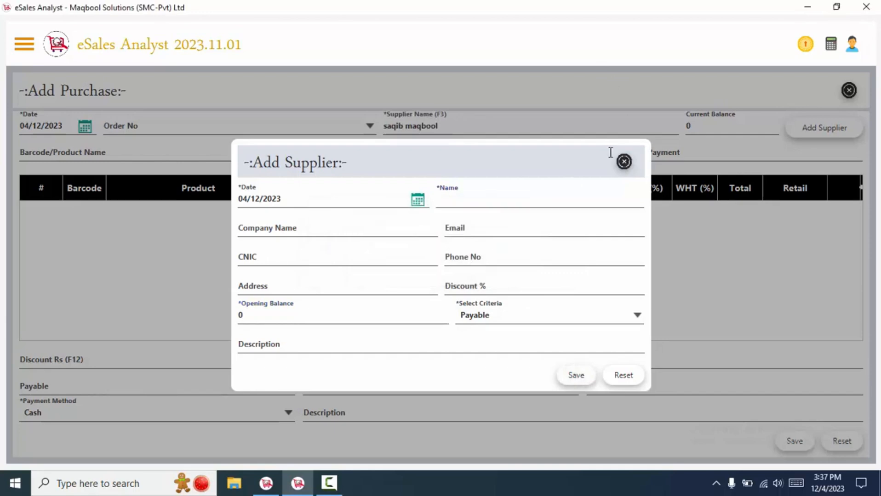
pyautogui.click(623, 161)
pyautogui.click(383, 154)
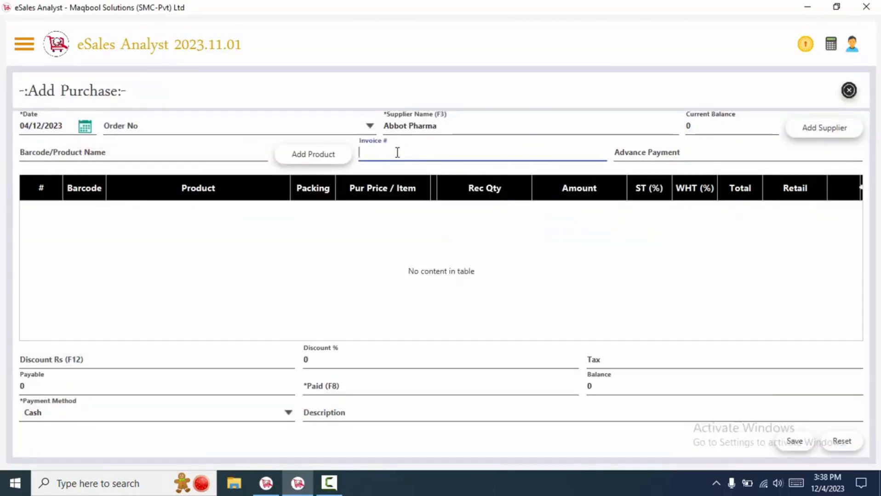
# Enter 123478 as the purchase's invoice number.
pyautogui.write('23478')
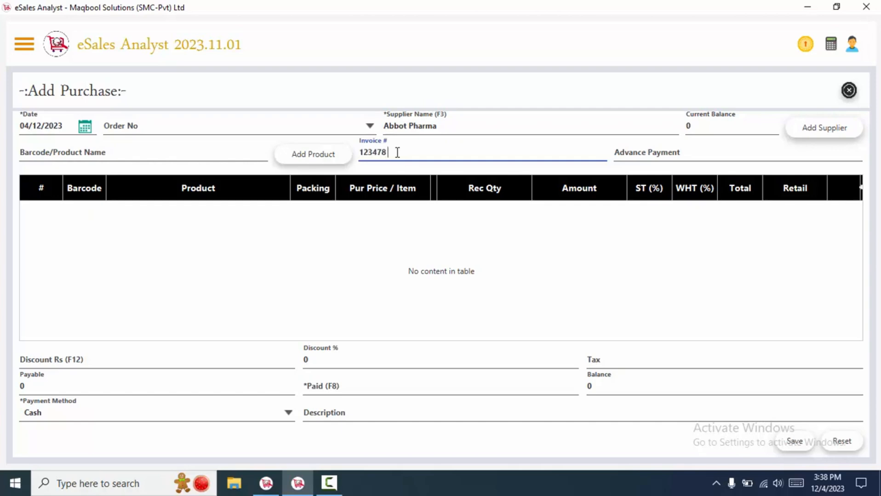
pyautogui.click(52, 151)
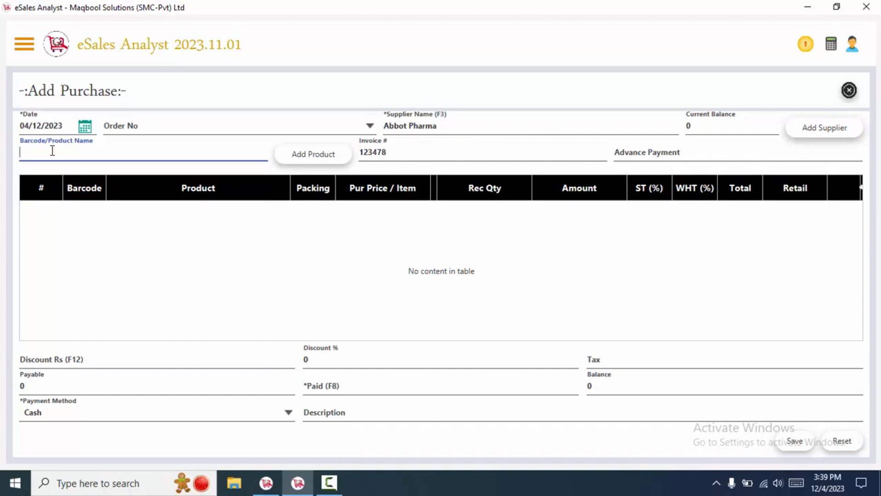
# Add Rocket Baby Wipes, PAKISTAN CABLE 7/76, ZEERA BISCUIT RS 20 and RS 40 via product search.
pyautogui.write('11')
pyautogui.press('Return')
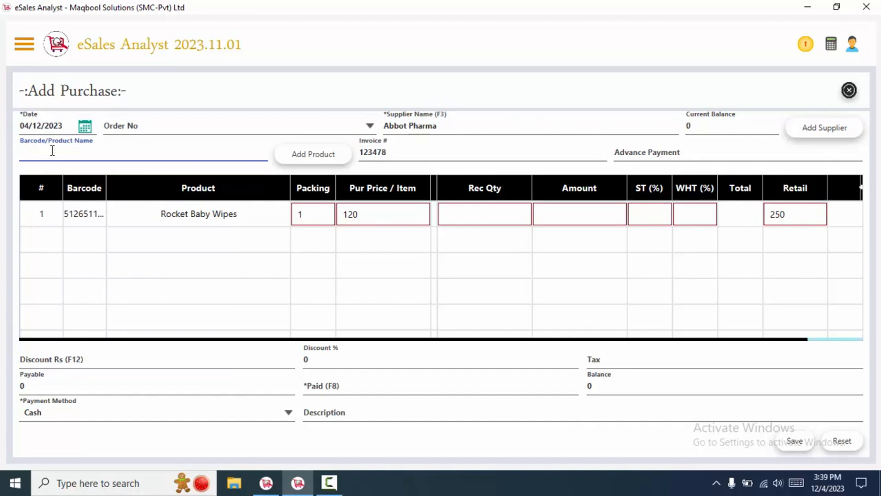
pyautogui.write('718')
pyautogui.press('BackSpace')
pyautogui.press('BackSpace')
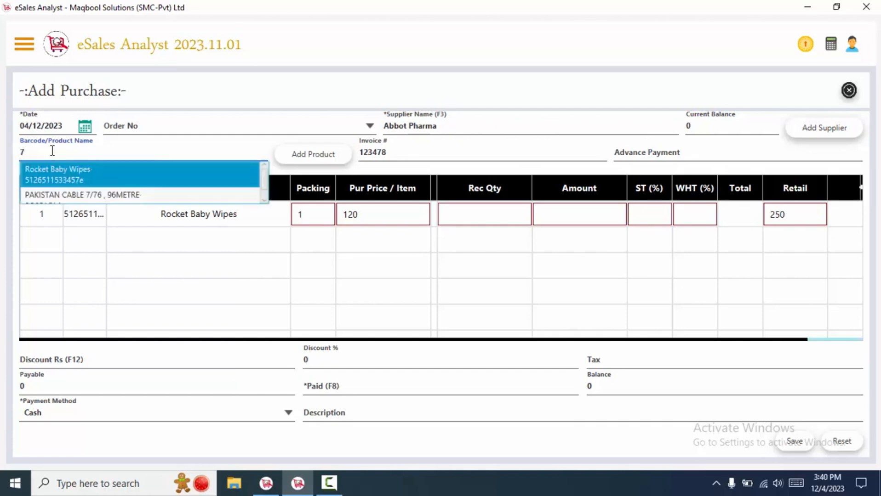
pyautogui.press('Down')
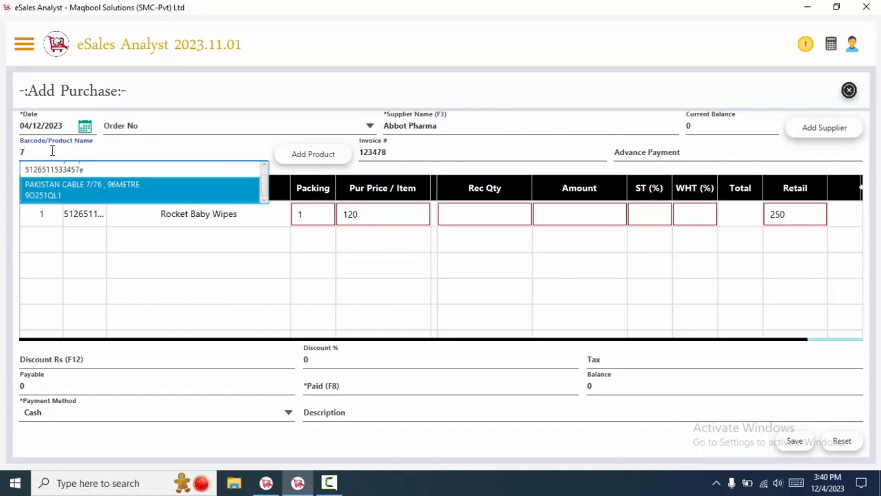
pyautogui.press('Return')
pyautogui.write('ta')
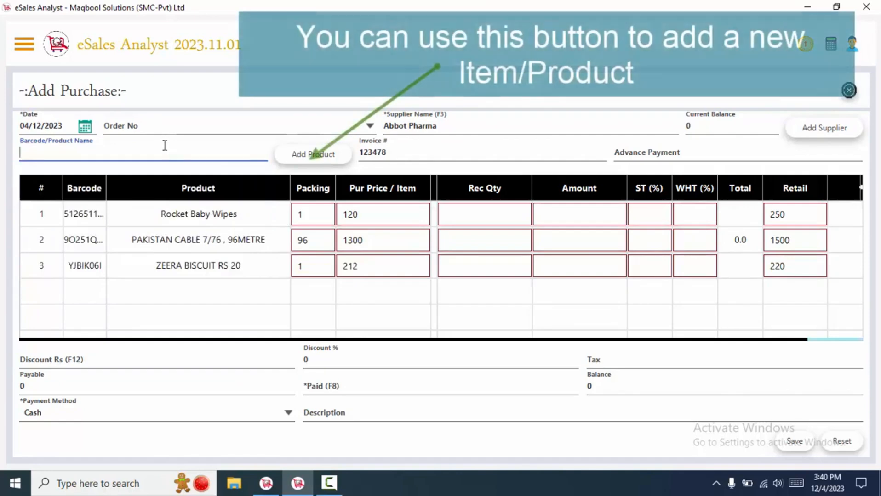
pyautogui.write('zee')
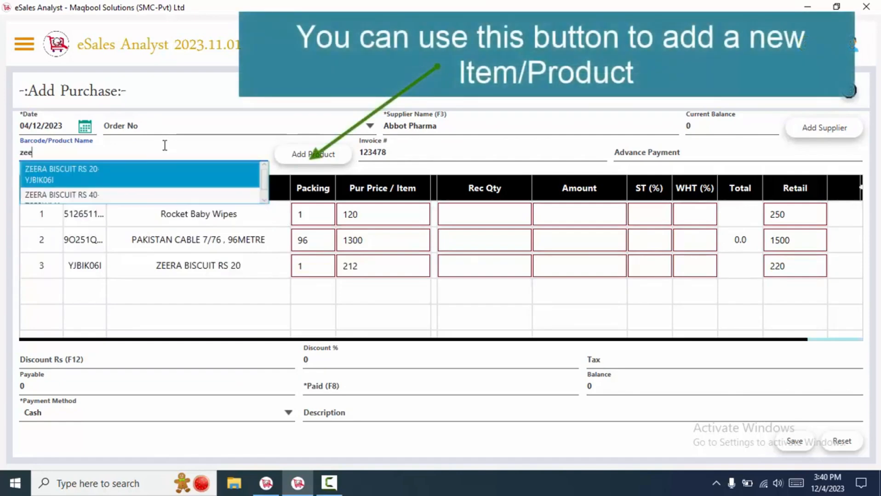
pyautogui.press('Down')
pyautogui.press('Return')
pyautogui.moveTo(331, 340); pyautogui.dragTo(403, 340)
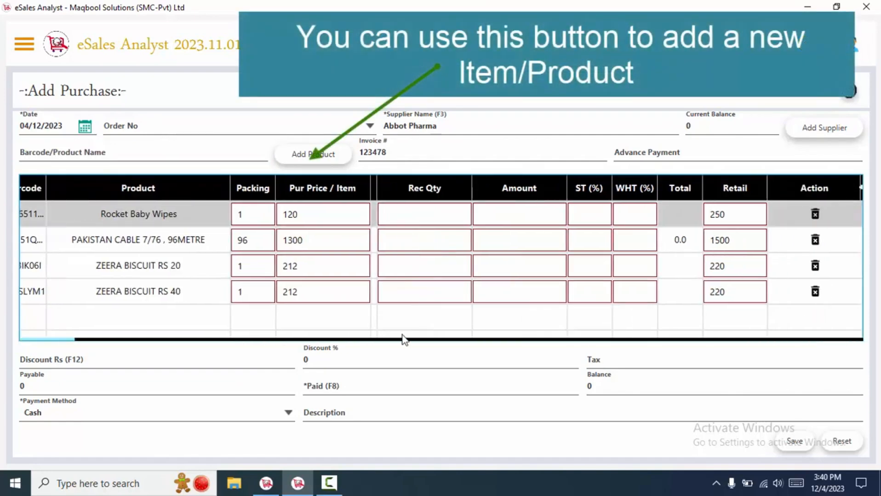
pyautogui.press('Tab')
# Hide the Bkd Qty column from the purchase grid.
pyautogui.rightClick(864, 190)
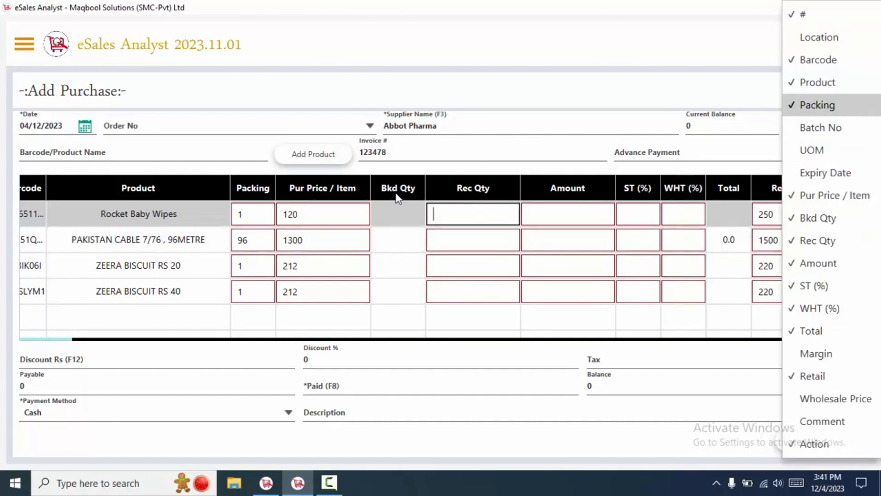
pyautogui.click(818, 218)
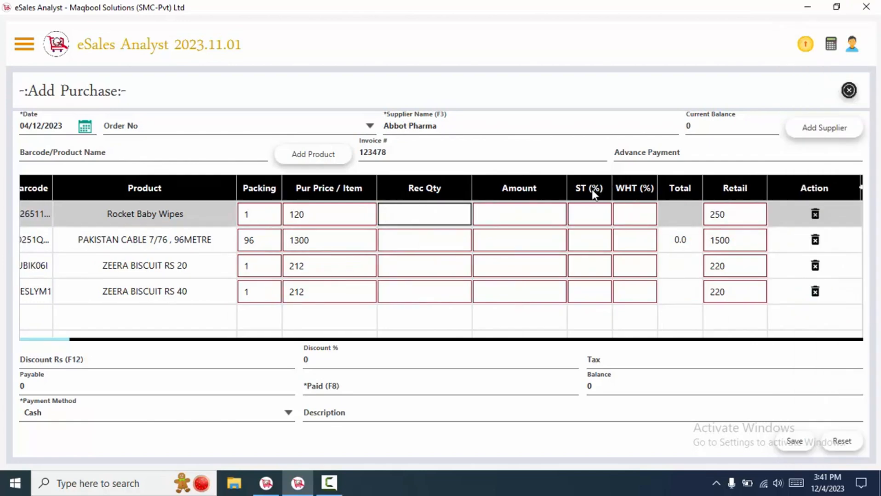
pyautogui.click(586, 215)
pyautogui.click(626, 213)
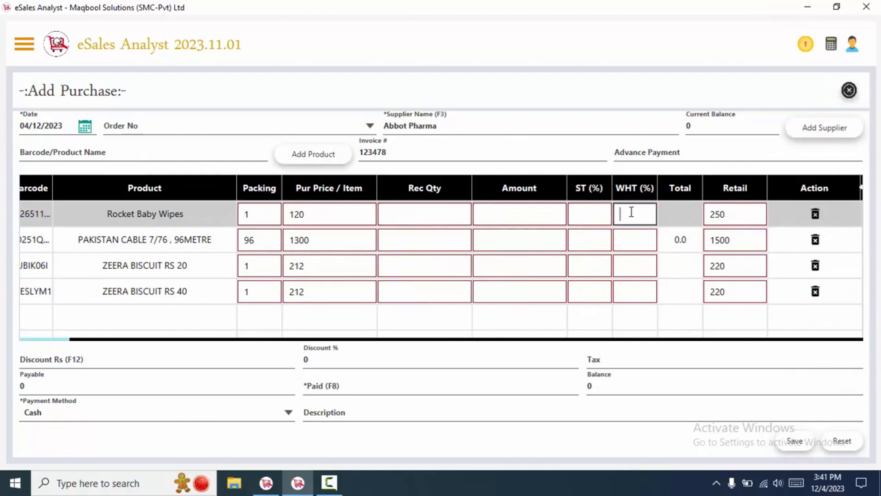
pyautogui.click(602, 214)
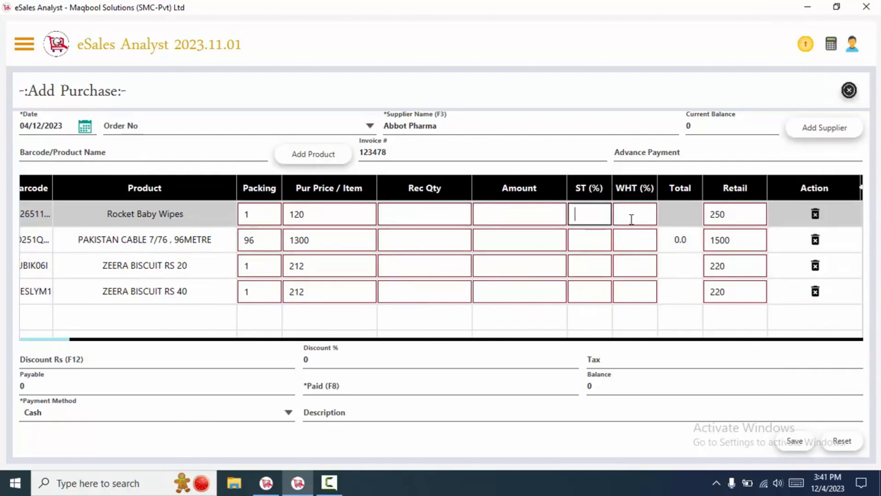
pyautogui.click(862, 193)
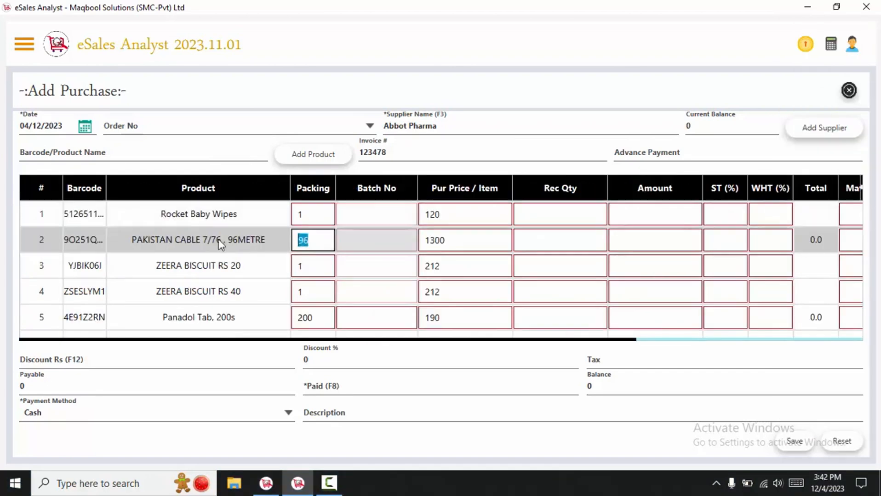
# Pick batch inj 415 for the Panadol Tab. 200s line.
pyautogui.click(370, 226)
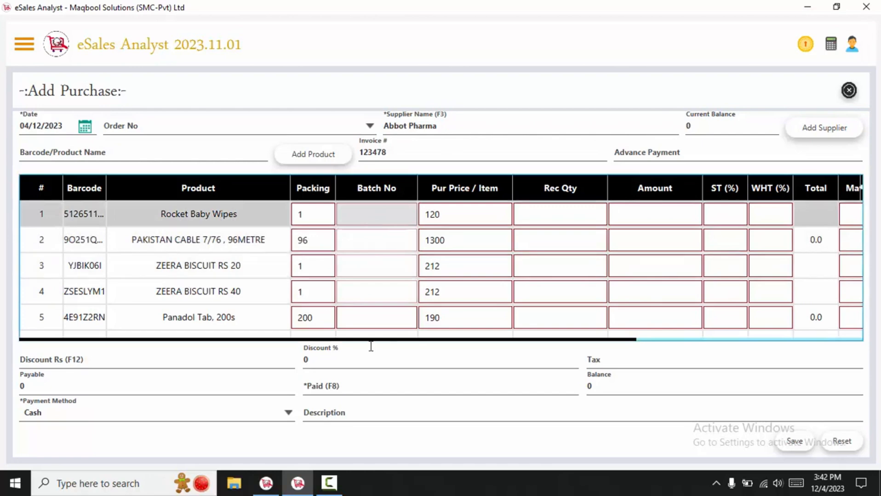
pyautogui.click(363, 321)
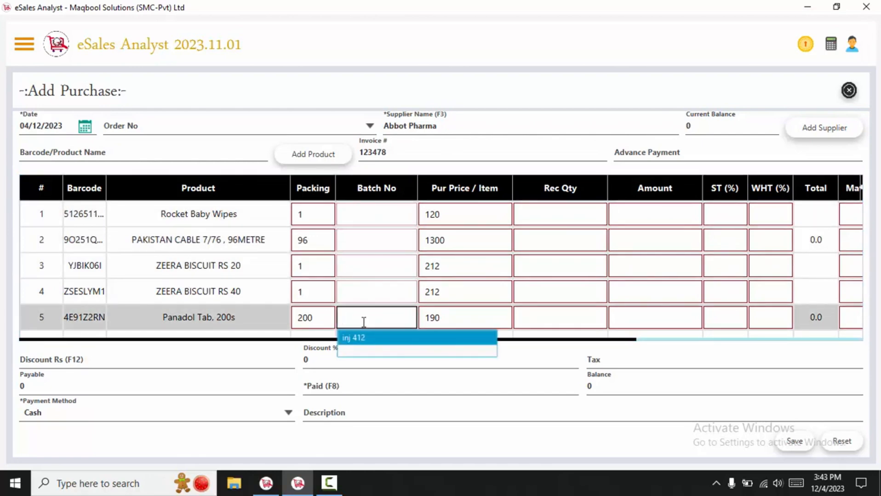
pyautogui.click(365, 340)
pyautogui.click(331, 212)
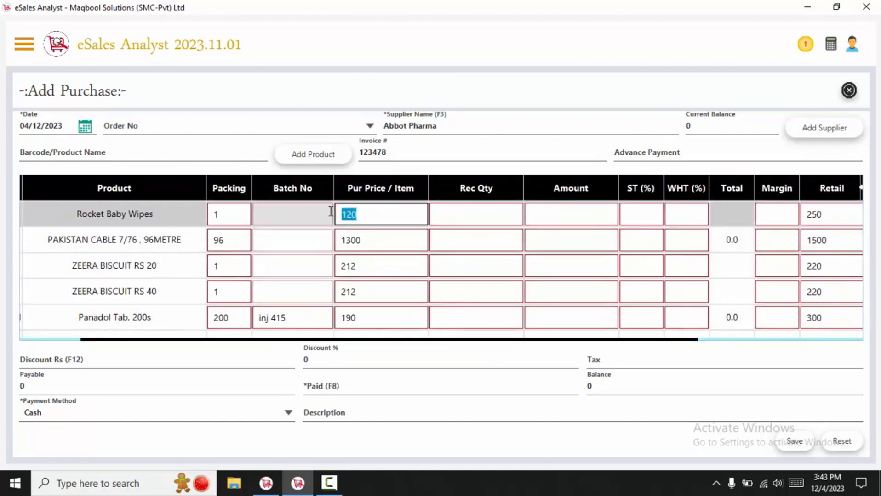
pyautogui.click(365, 209)
pyautogui.moveTo(377, 215); pyautogui.dragTo(331, 213)
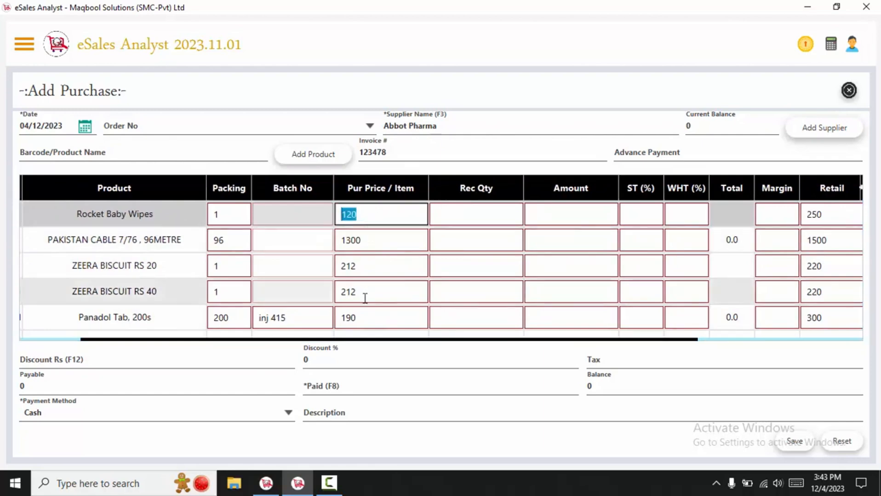
pyautogui.click(462, 219)
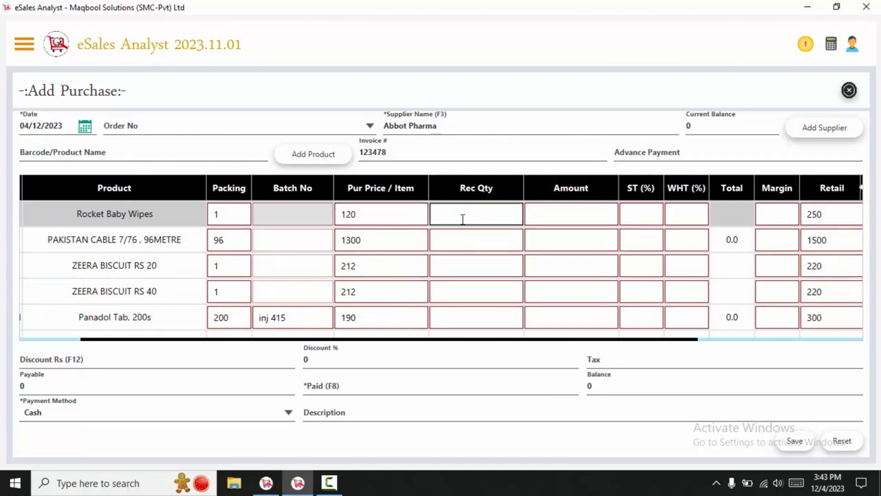
# Enter received quantities 1, 3, 2, 5 and 6 for the five purchase lines.
pyautogui.write('1')
pyautogui.press('Down')
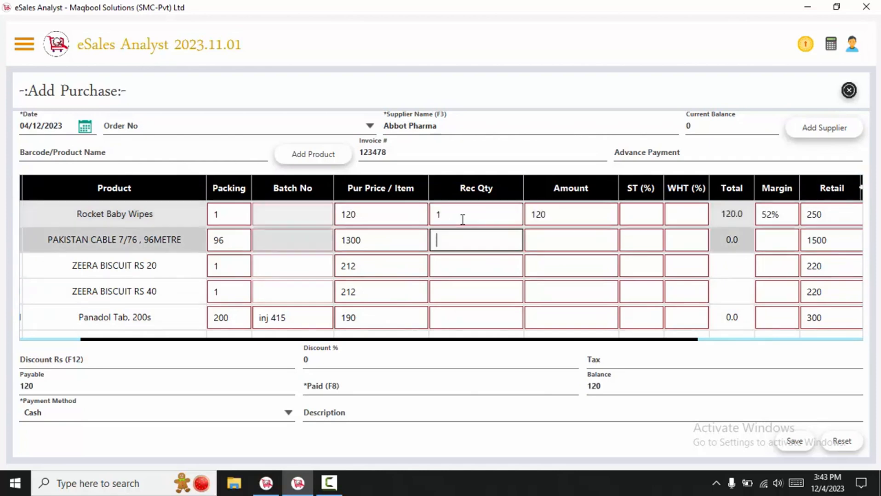
pyautogui.press('Down')
pyautogui.write('2')
pyautogui.press('Up')
pyautogui.write('3')
pyautogui.press('Down')
pyautogui.press('Down')
pyautogui.press('Down')
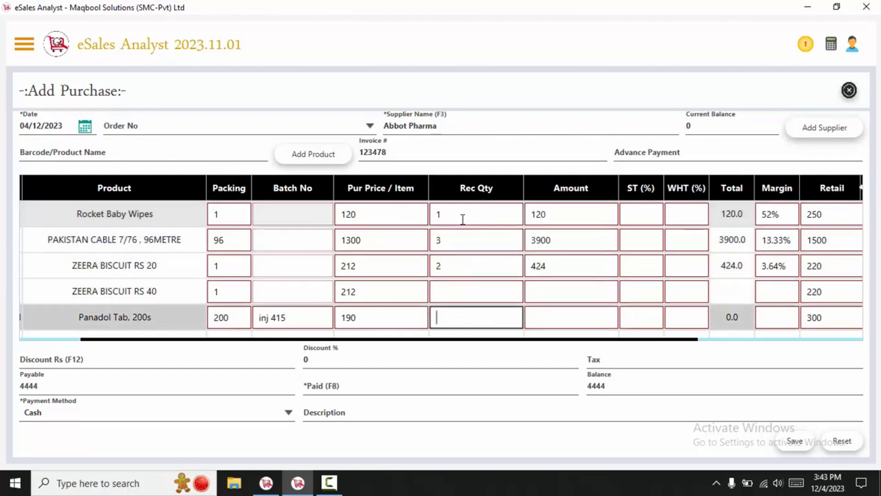
pyautogui.press('Up')
pyautogui.write('5')
pyautogui.press('Down')
pyautogui.write('6')
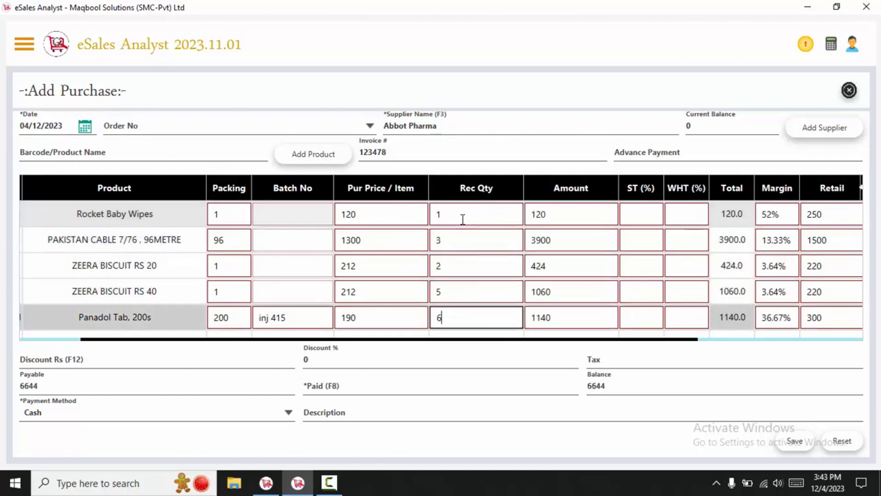
# Change the PAKISTAN CABLE line's amount from 3900 to 4200.
pyautogui.moveTo(426, 344); pyautogui.dragTo(479, 340)
pyautogui.click(478, 214)
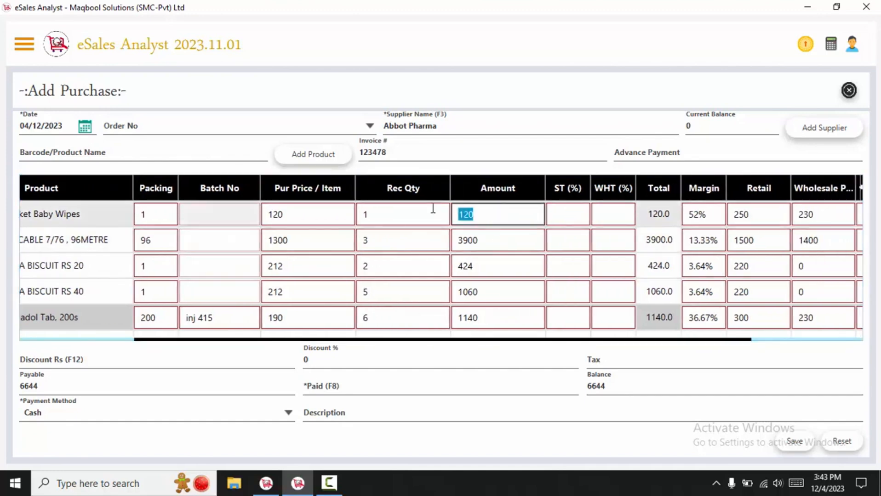
pyautogui.click(307, 214)
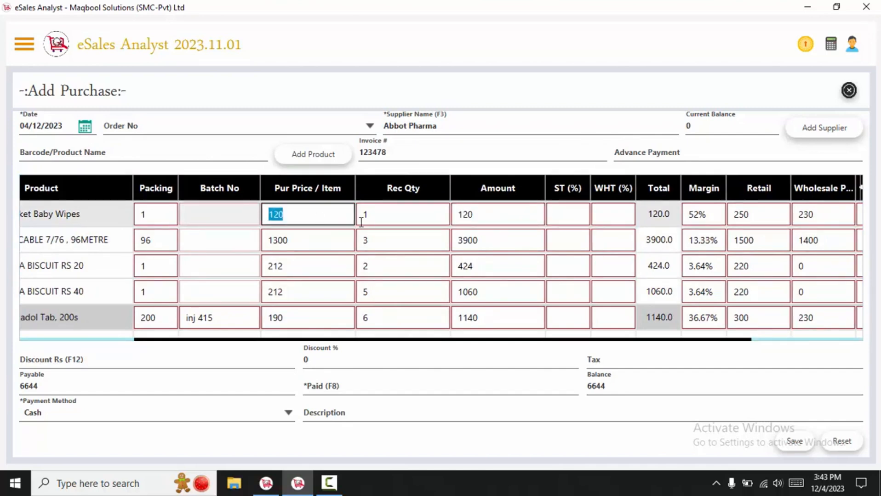
pyautogui.click(485, 219)
pyautogui.click(466, 240)
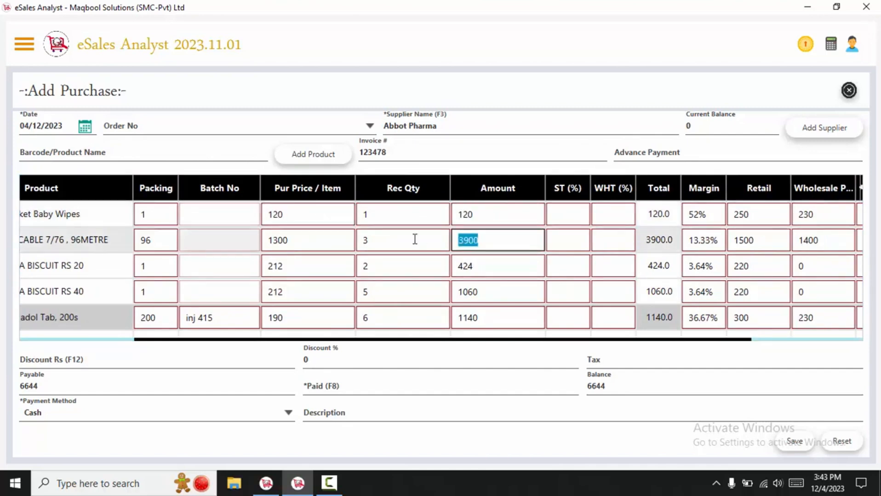
pyautogui.moveTo(498, 235); pyautogui.dragTo(432, 241)
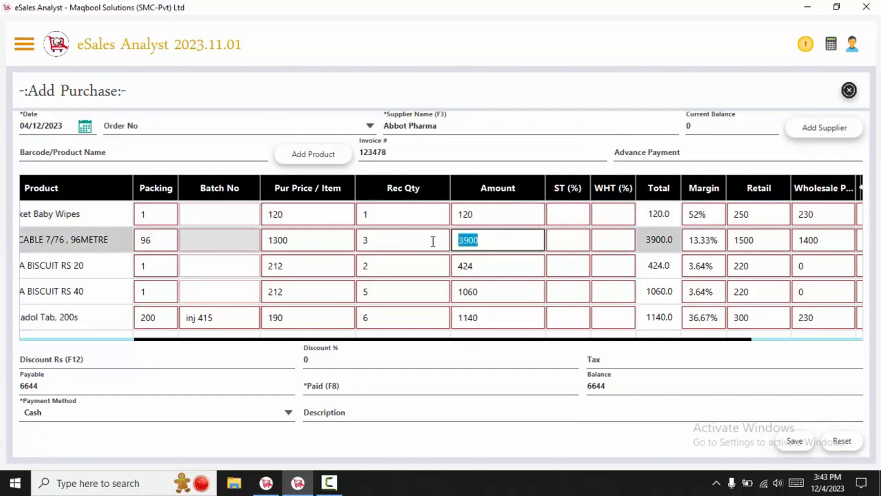
pyautogui.write('4200')
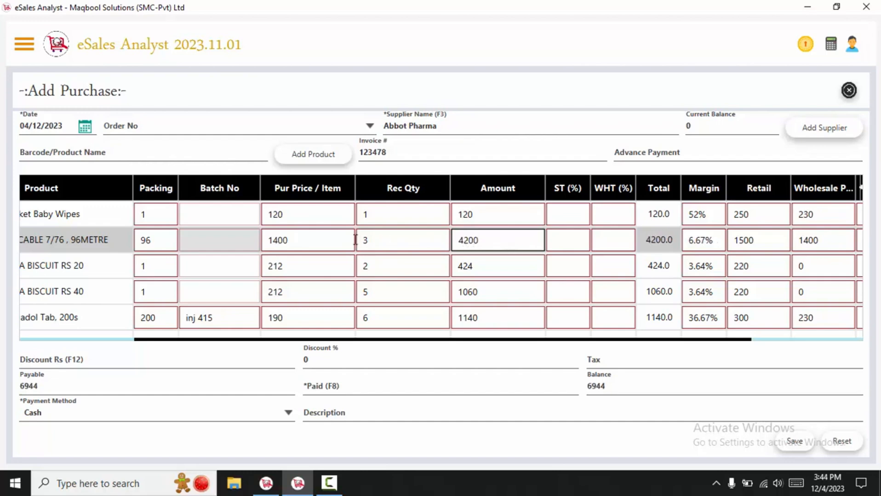
# Set the ZEERA BISCUIT RS 20 amount to 430, making its price 215.
pyautogui.hotkey('shift', 'Tab')
pyautogui.hotkey('shift', 'Tab')
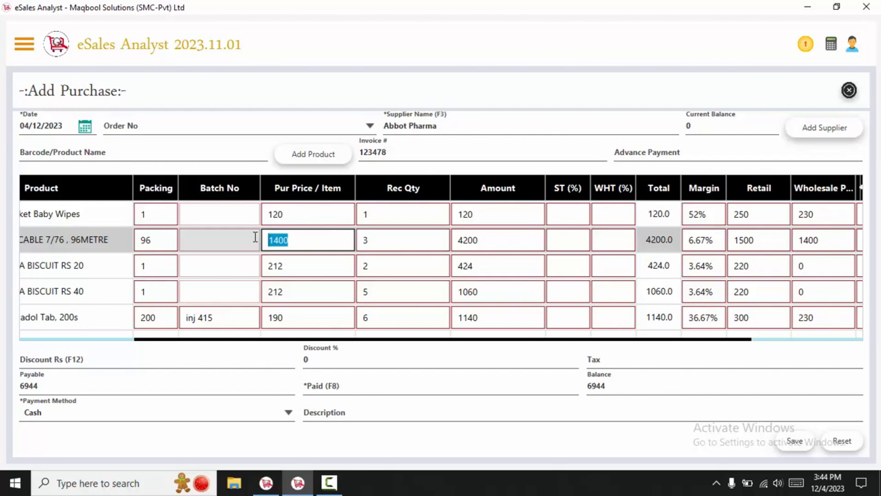
pyautogui.click(492, 271)
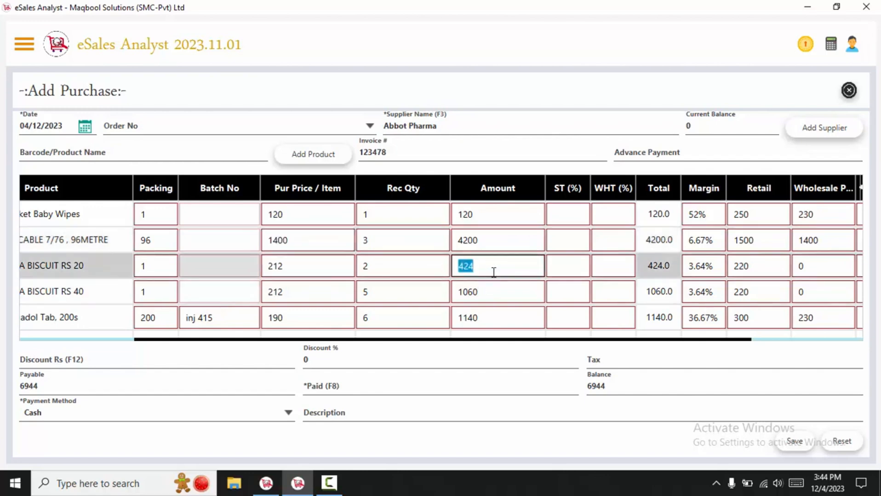
pyautogui.write('430')
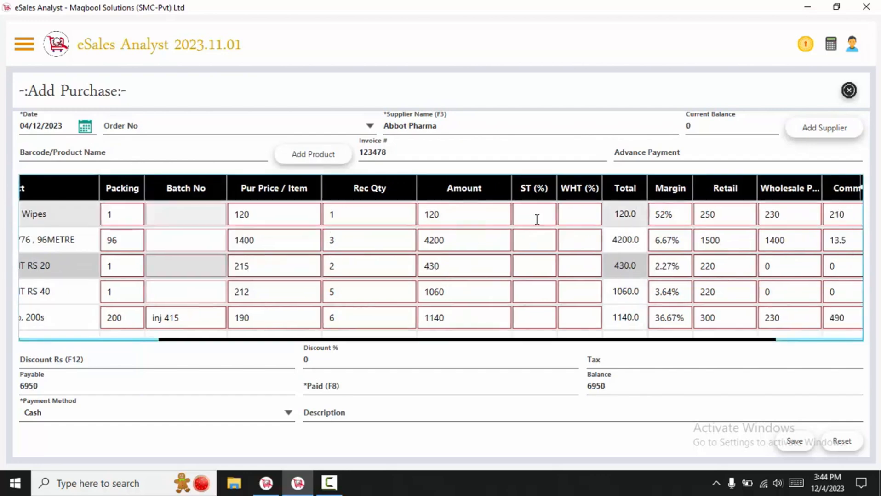
pyautogui.click(536, 218)
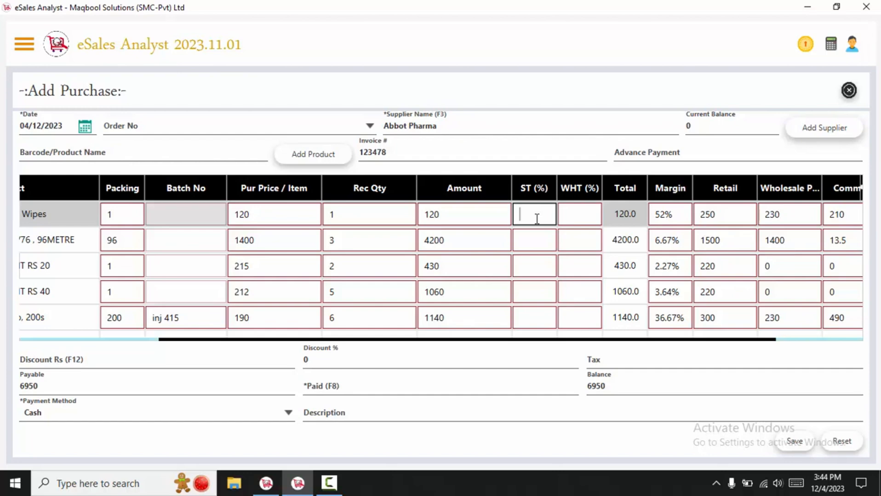
pyautogui.write('10')
pyautogui.click(579, 215)
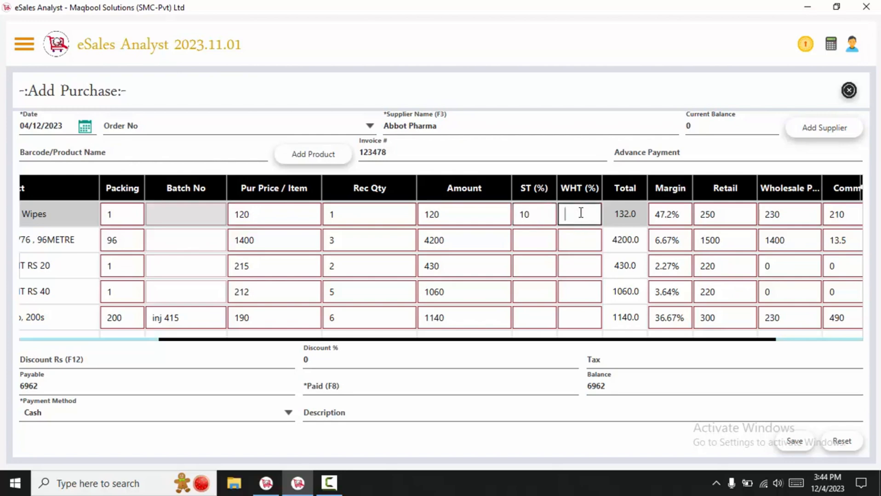
pyautogui.write('3')
pyautogui.moveTo(592, 216); pyautogui.dragTo(550, 215)
pyautogui.press('BackSpace')
pyautogui.click(551, 214)
pyautogui.write('1')
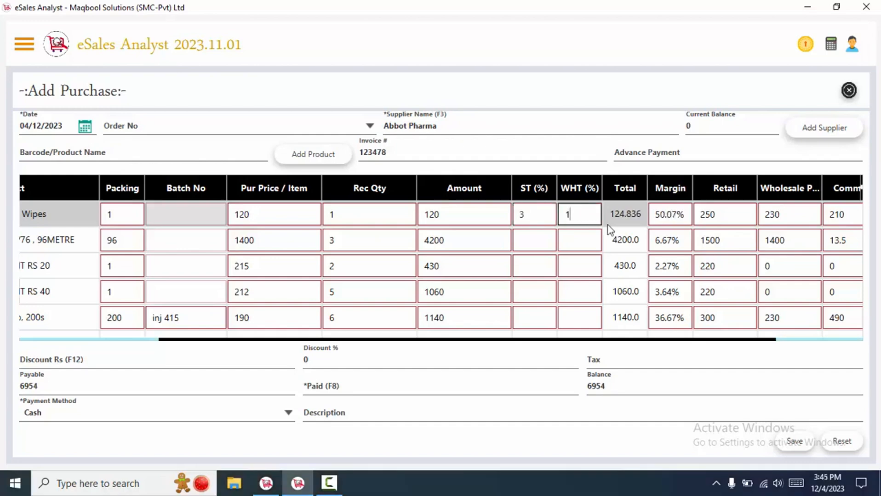
pyautogui.click(626, 221)
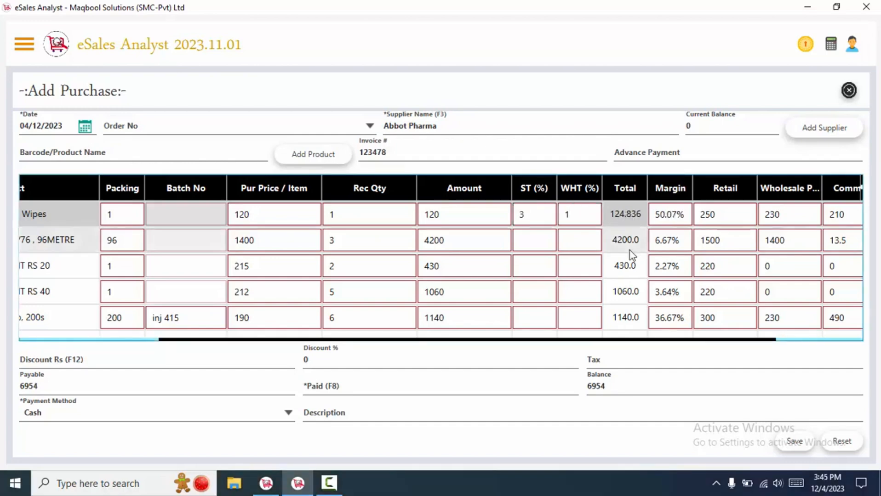
pyautogui.click(546, 212)
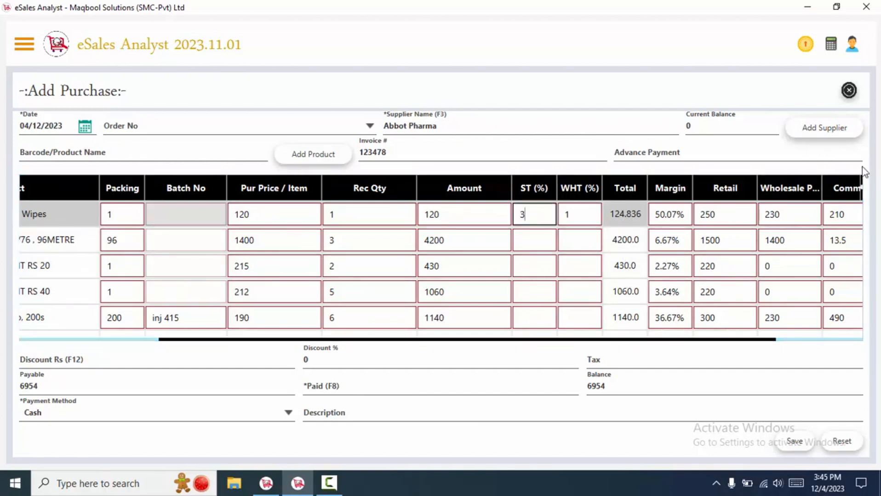
pyautogui.rightClick(864, 190)
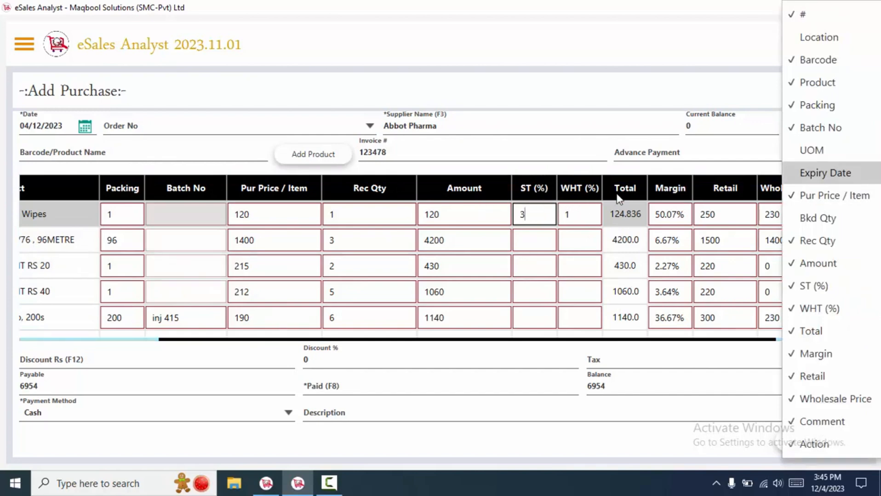
pyautogui.click(633, 213)
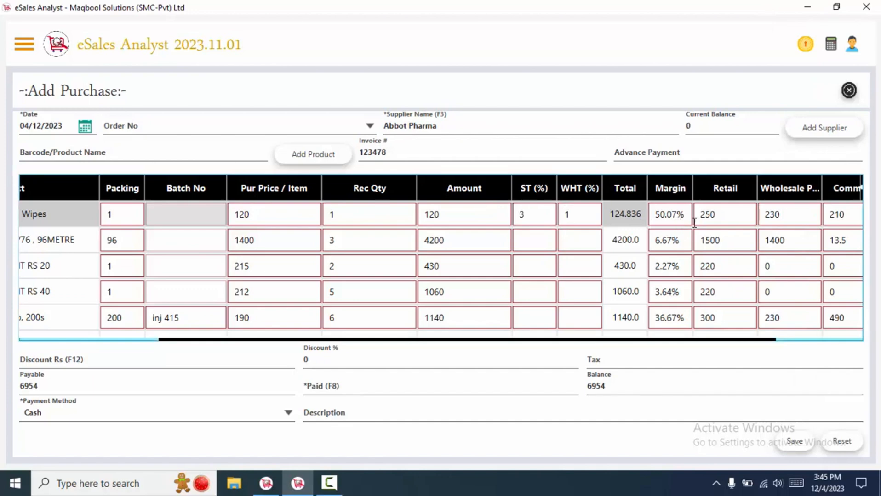
pyautogui.click(722, 217)
pyautogui.click(438, 216)
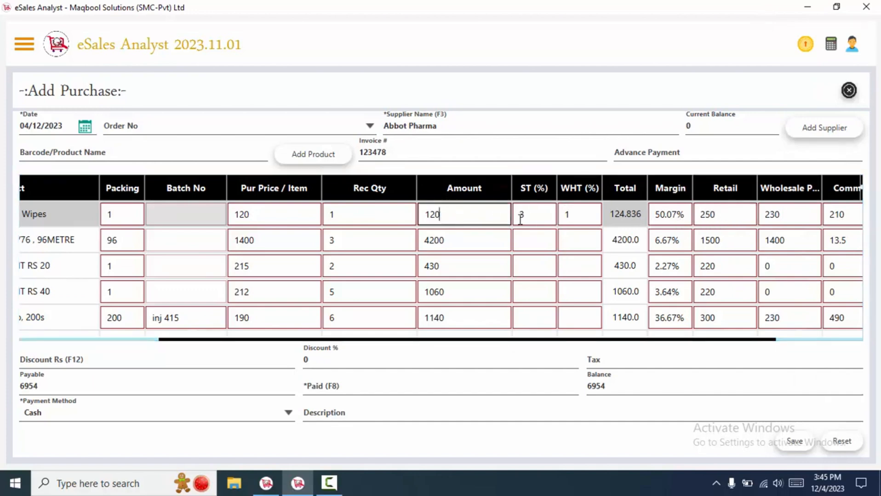
pyautogui.click(519, 216)
pyautogui.press('Tab')
pyautogui.press('BackSpace')
pyautogui.hotkey('shift', 'Tab')
pyautogui.press('BackSpace')
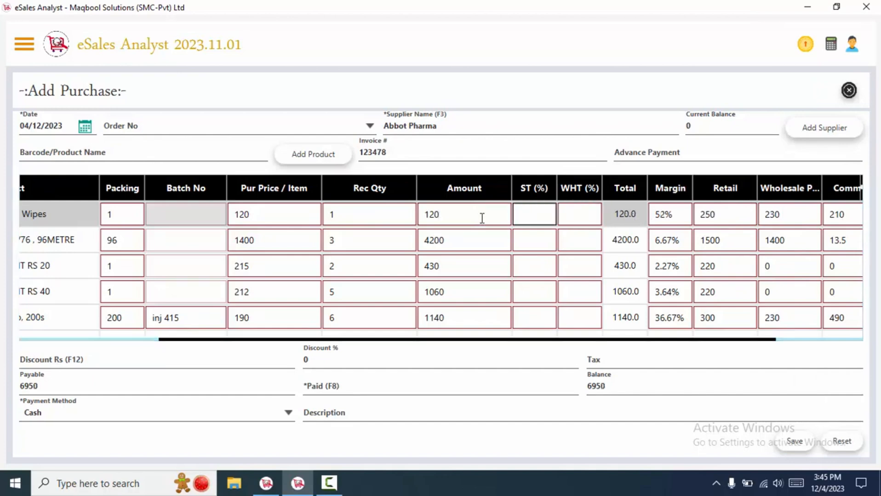
pyautogui.press('Tab')
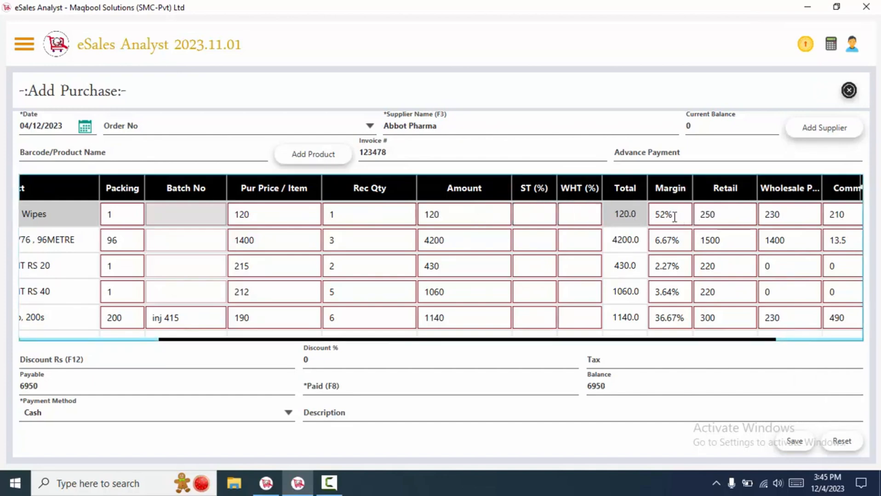
# Review margin, retail and purchase price cells for row 1, Panadol, row 4 and ZEERA BISCUIT RS 20.
pyautogui.click(672, 214)
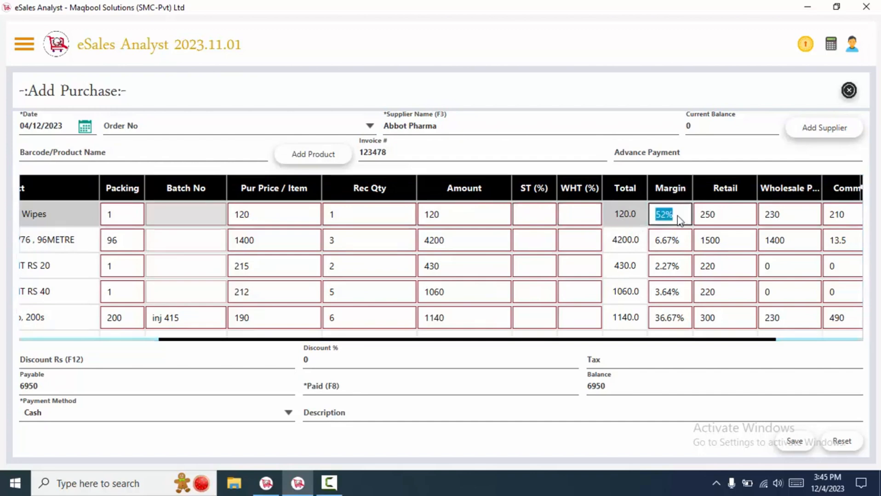
pyautogui.click(707, 217)
pyautogui.click(254, 221)
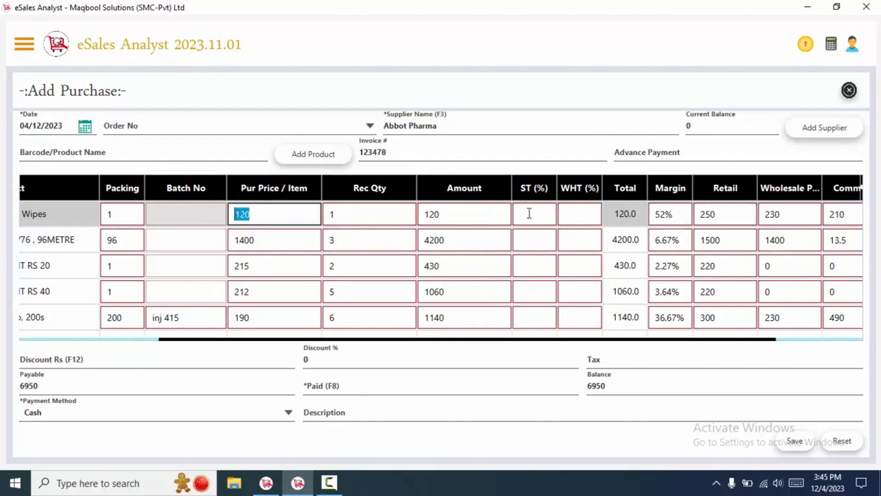
pyautogui.click(667, 216)
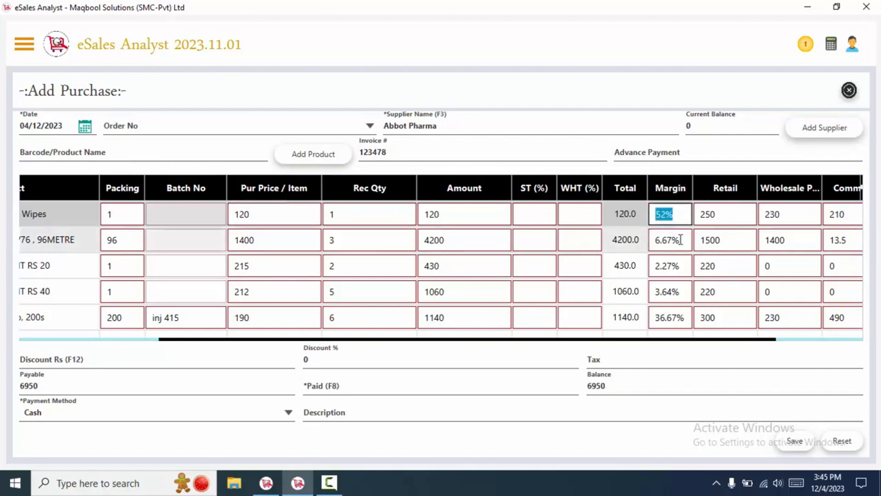
pyautogui.click(273, 317)
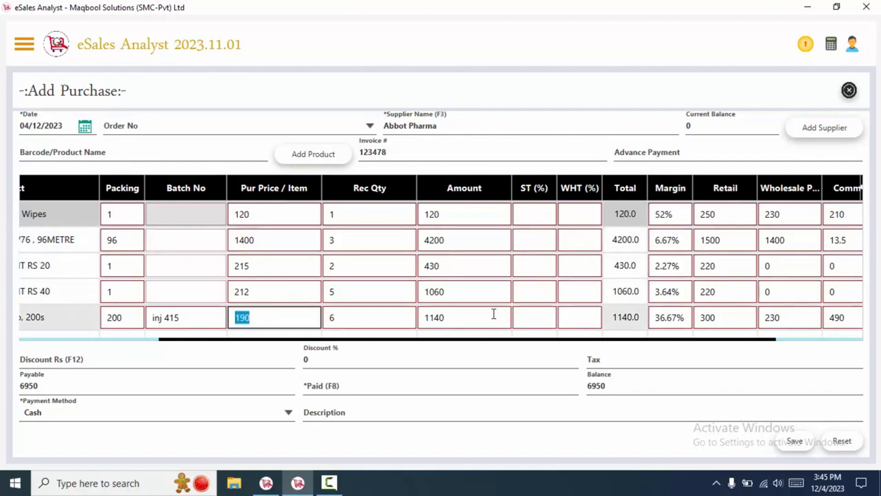
pyautogui.click(729, 318)
pyautogui.click(680, 316)
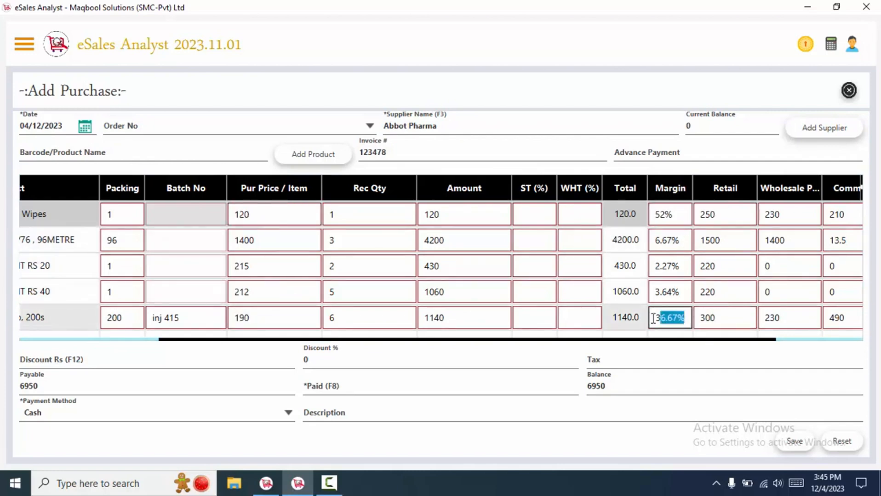
pyautogui.click(664, 294)
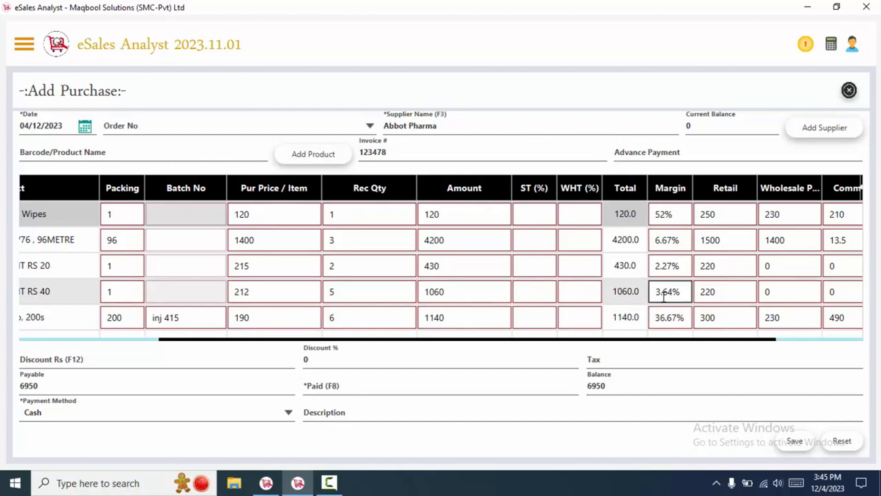
pyautogui.doubleClick(265, 267)
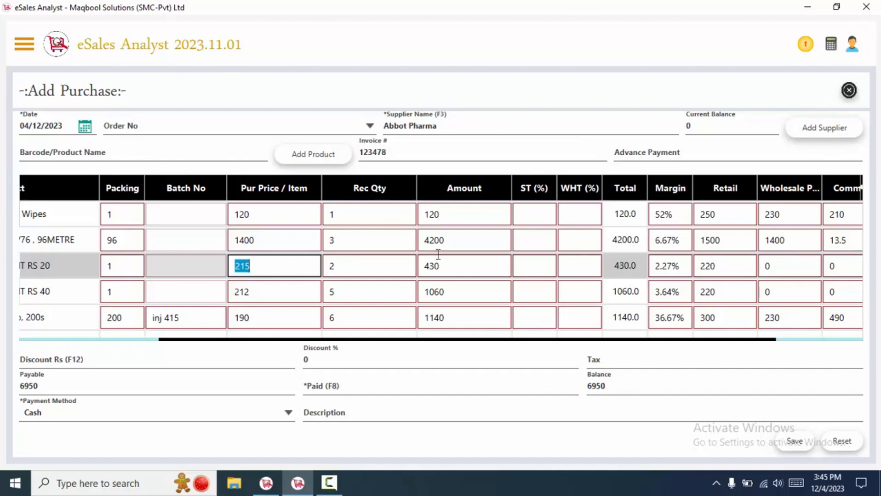
pyautogui.click(687, 265)
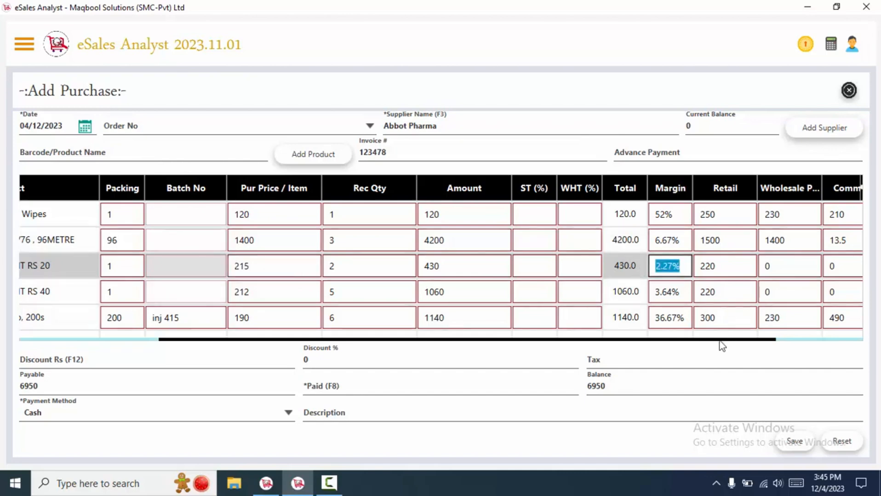
pyautogui.moveTo(720, 342); pyautogui.dragTo(749, 343)
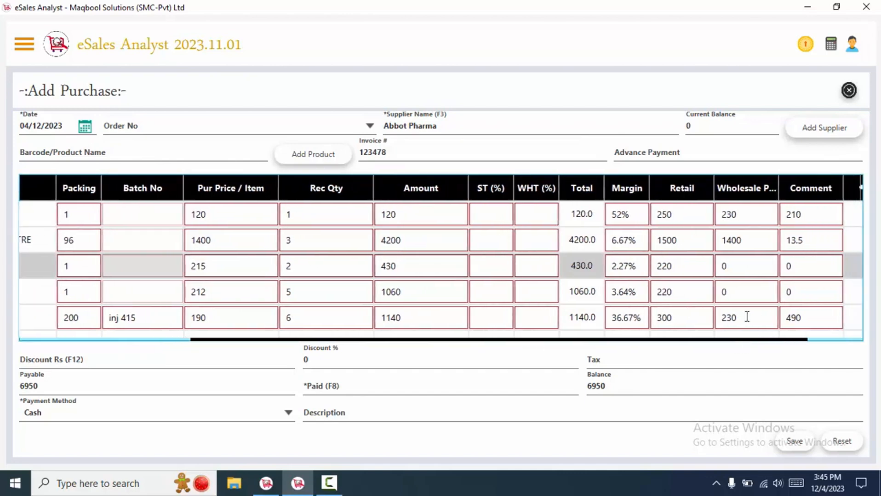
# Go through the wholesale and comment cells of rows 1 and 3, including wholesale price 230.
pyautogui.click(676, 214)
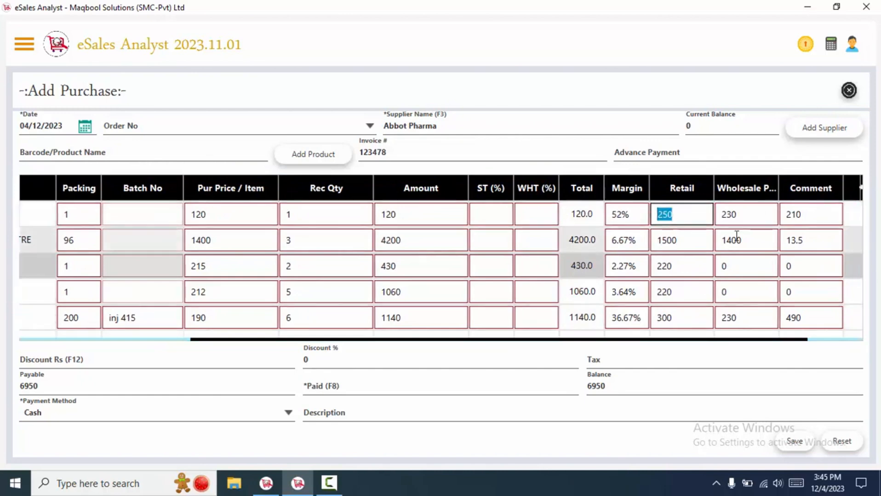
pyautogui.press('Tab')
pyautogui.click(741, 216)
pyautogui.doubleClick(741, 216)
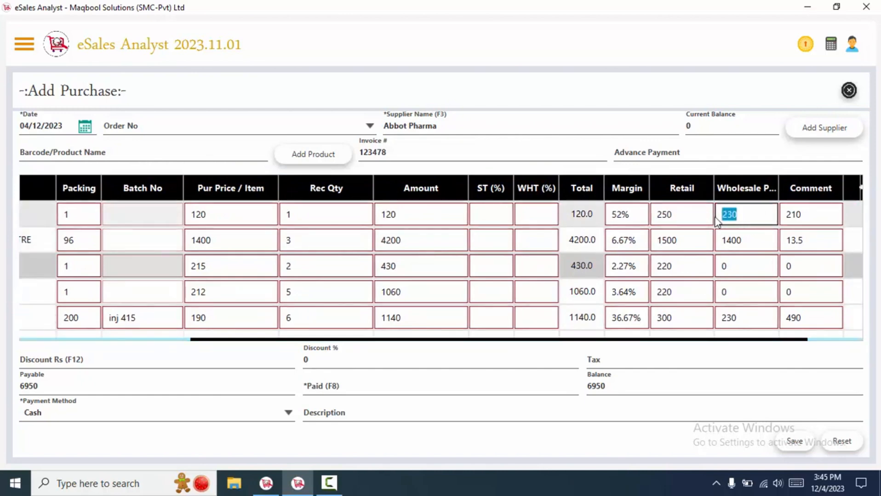
pyautogui.press('Tab')
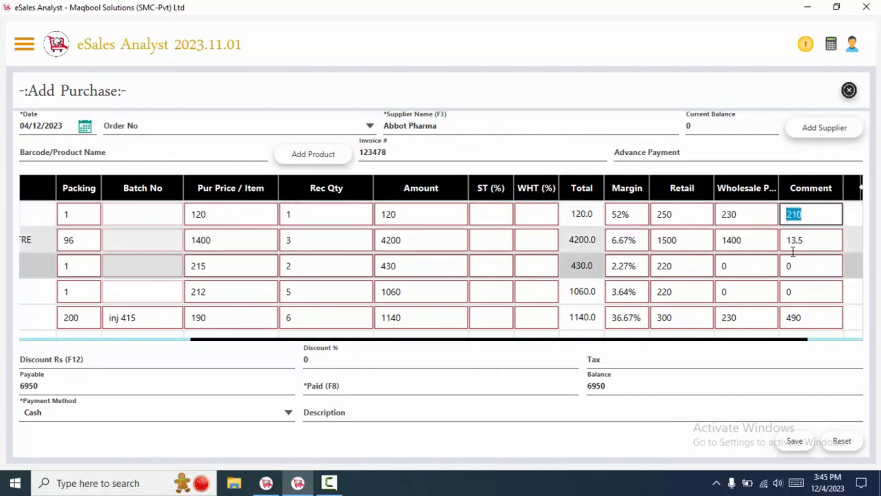
pyautogui.click(765, 262)
pyautogui.click(819, 274)
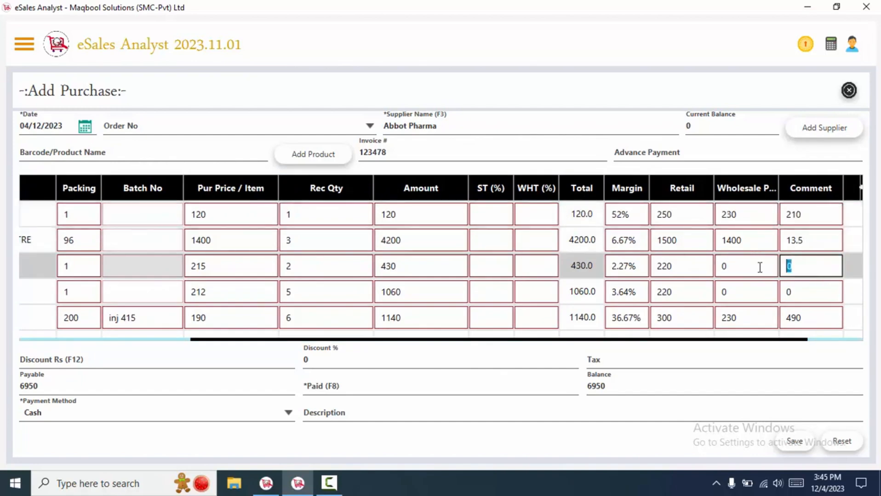
pyautogui.click(734, 268)
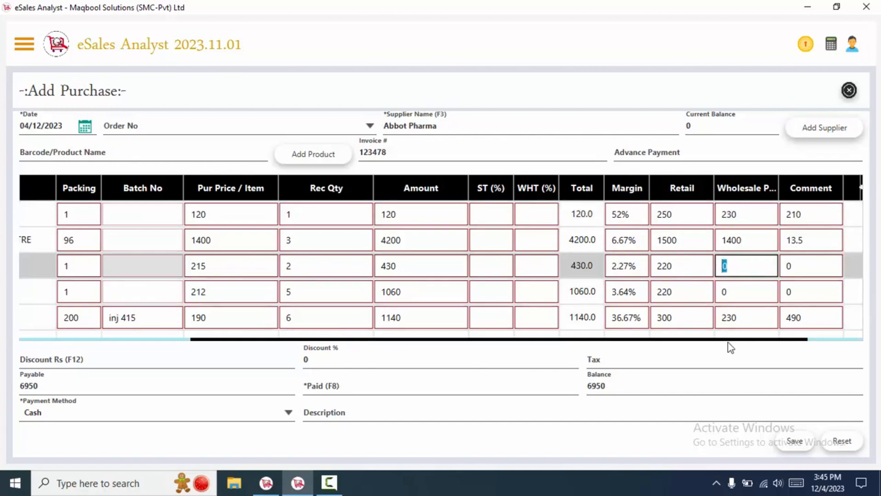
pyautogui.moveTo(727, 341); pyautogui.dragTo(766, 342)
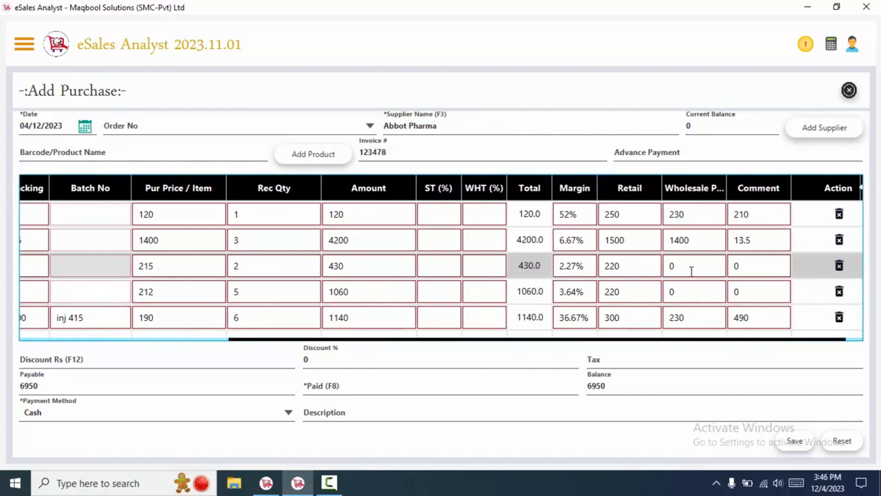
pyautogui.click(690, 272)
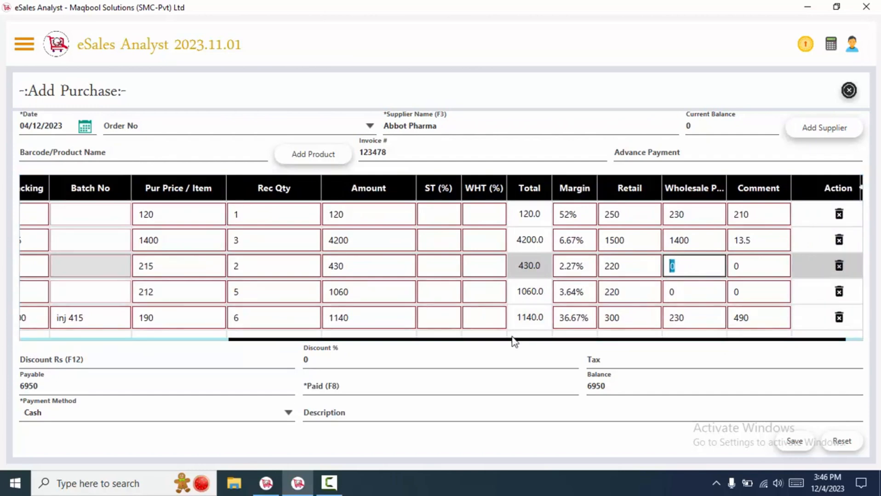
pyautogui.moveTo(515, 341); pyautogui.dragTo(377, 339)
pyautogui.click(341, 322)
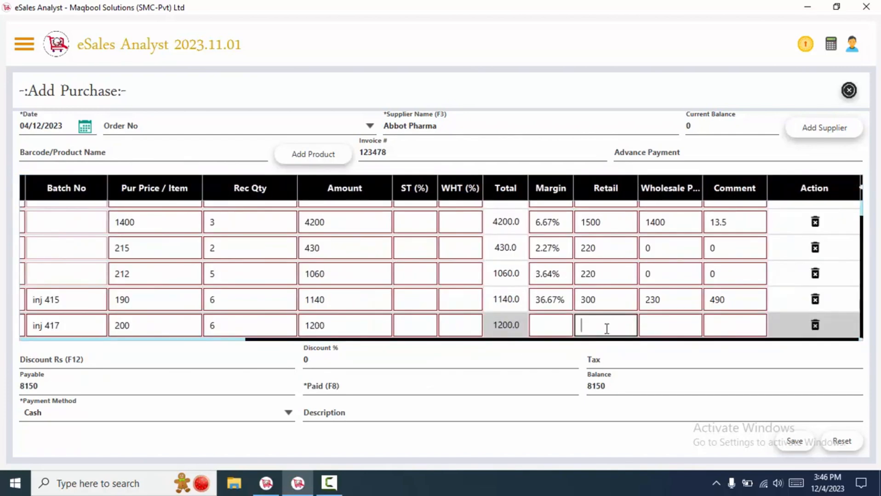
# Enter 31 as the retail value of the new Panadol Tab, 200s inj 417 line.
pyautogui.write('31')
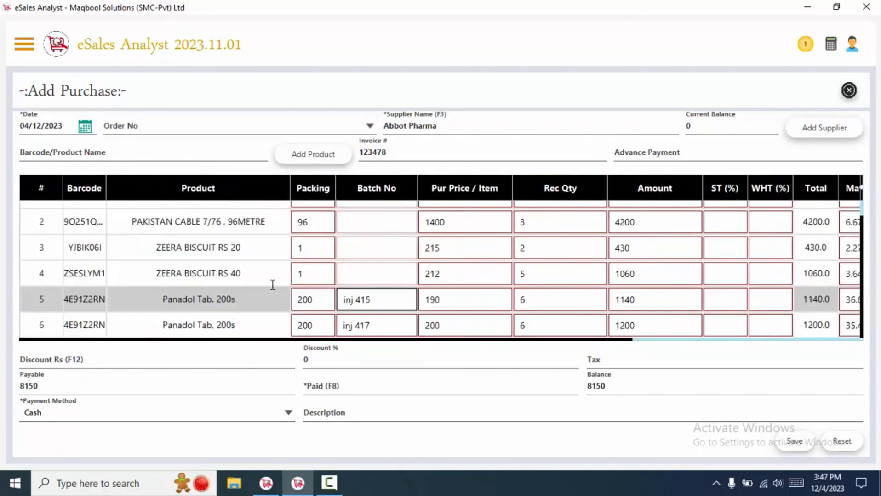
pyautogui.click(411, 275)
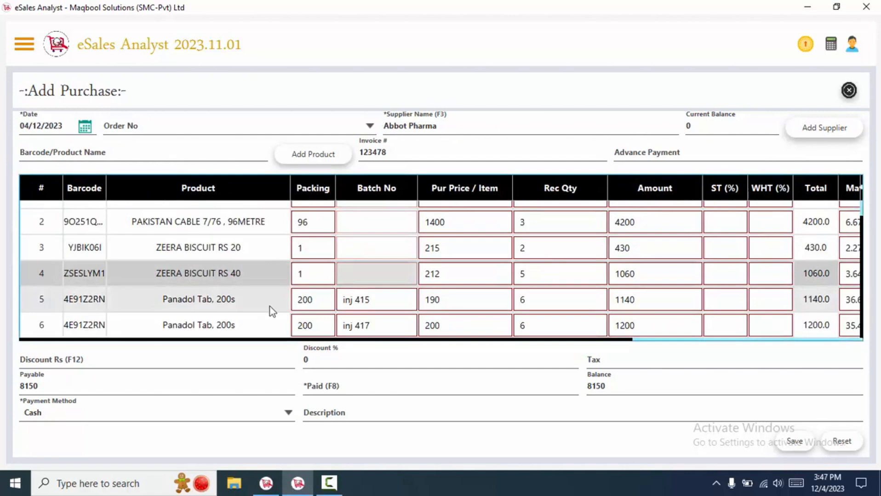
pyautogui.click(139, 354)
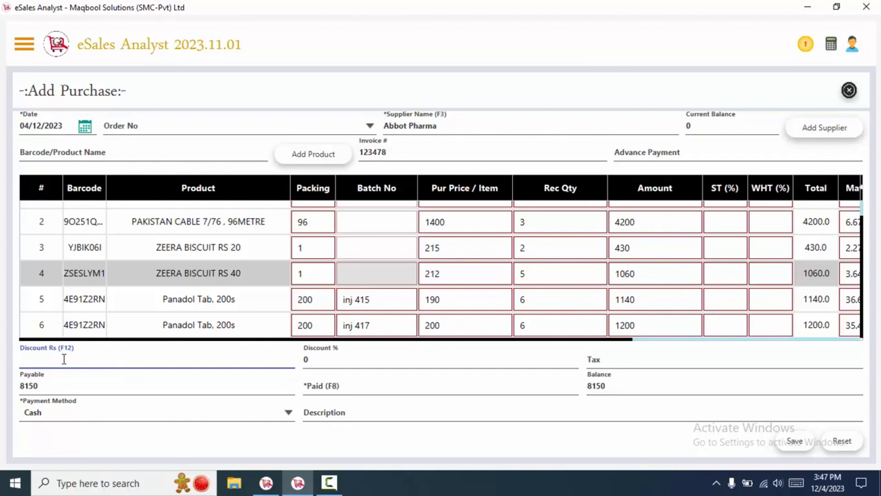
pyautogui.write('1900')
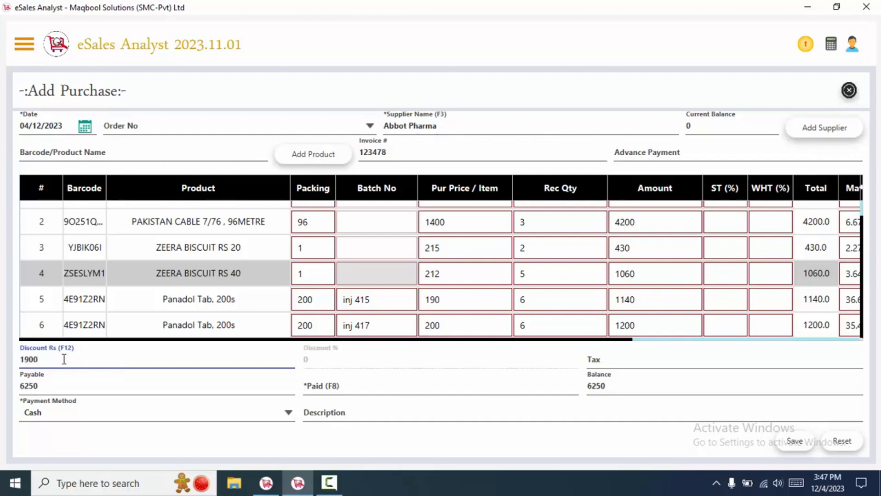
pyautogui.moveTo(54, 360); pyautogui.dragTo(5, 357)
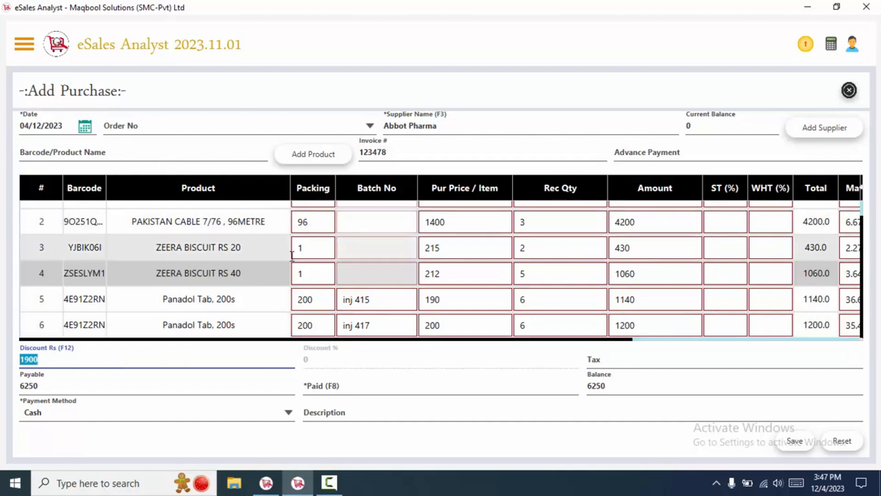
pyautogui.click(239, 252)
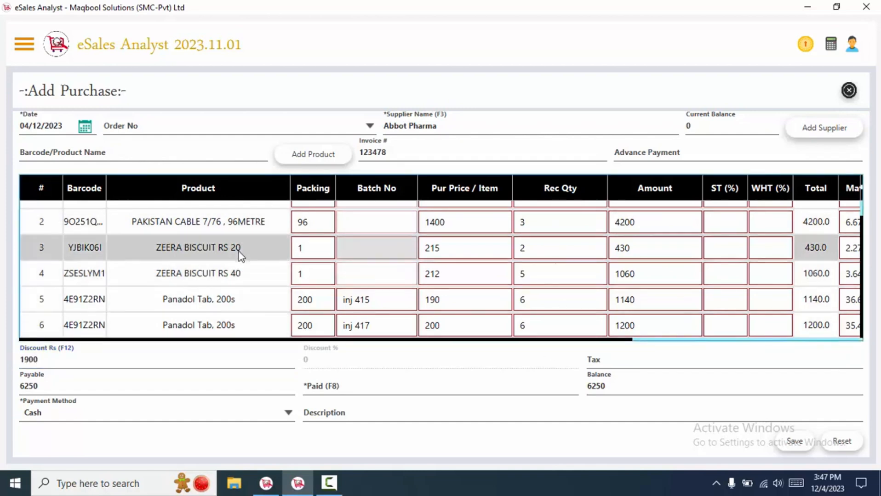
pyautogui.click(238, 310)
pyautogui.click(180, 352)
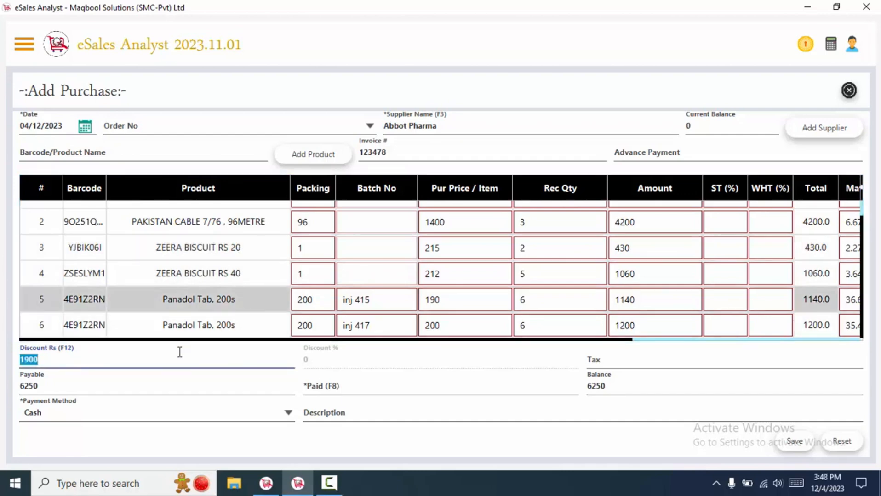
pyautogui.press('BackSpace')
pyautogui.press('Tab')
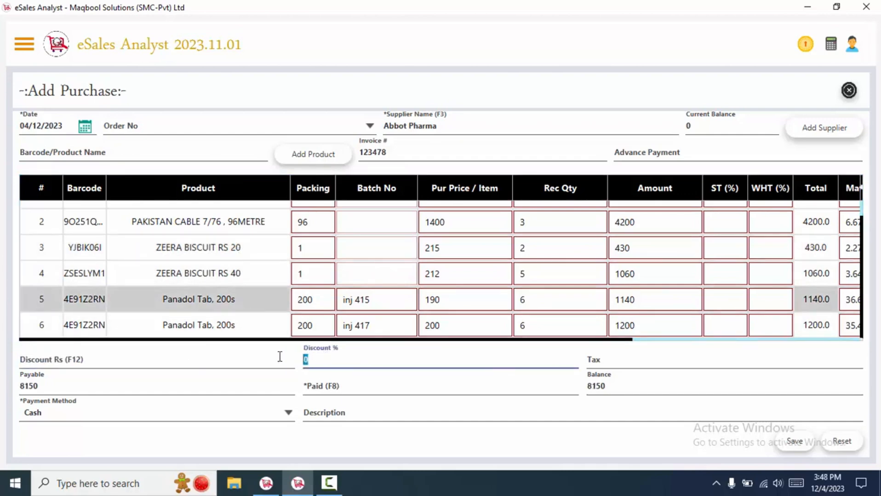
pyautogui.write('10')
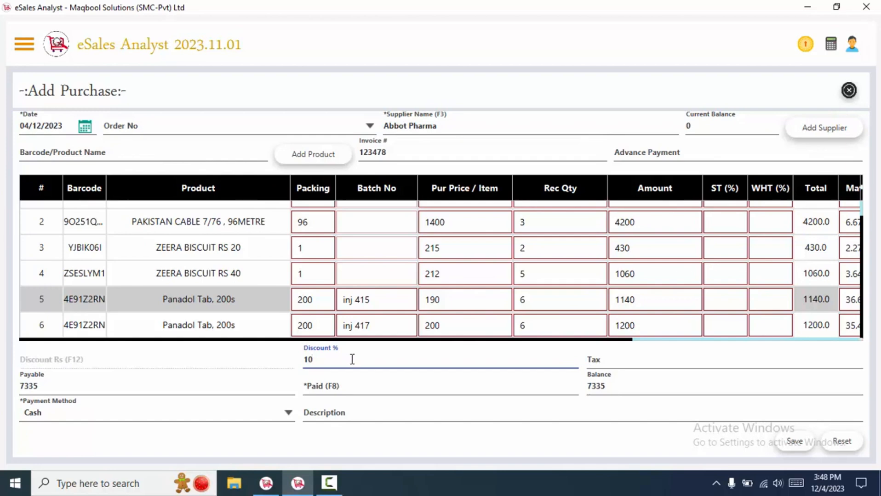
pyautogui.moveTo(352, 359); pyautogui.dragTo(270, 357)
pyautogui.press('BackSpace')
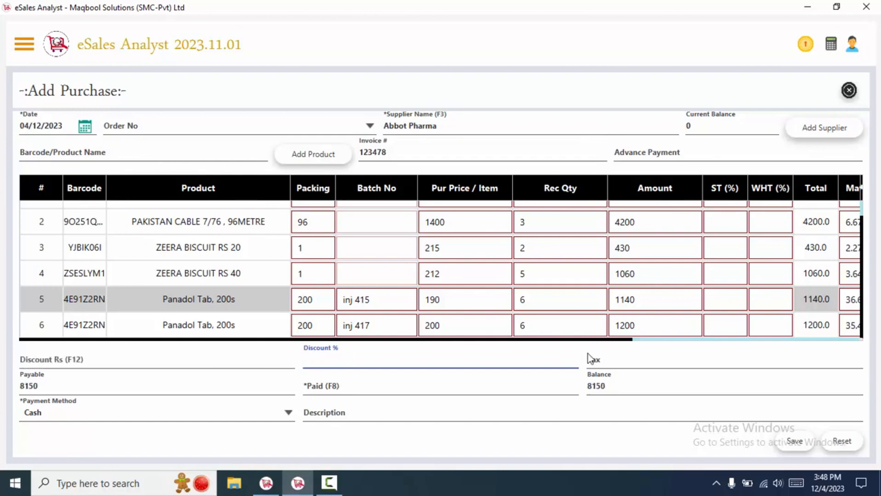
pyautogui.click(600, 359)
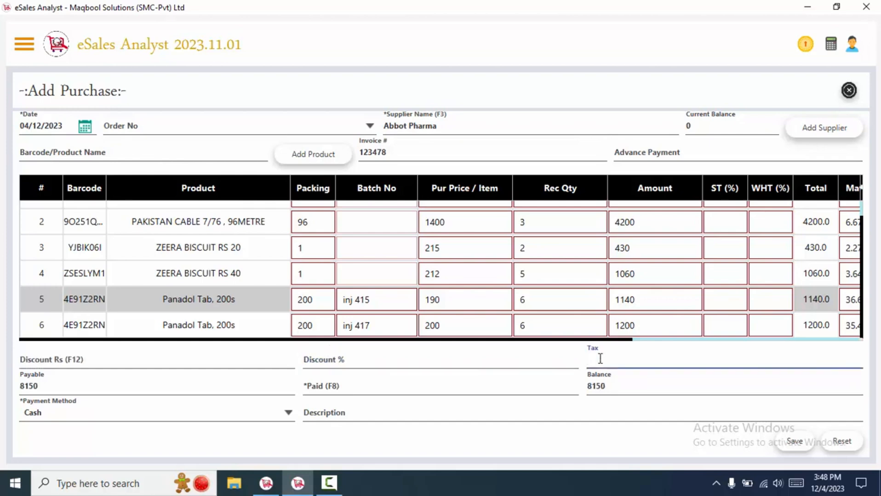
# Enter a tax of 200 on the purchase, correcting the mistyped 100.
pyautogui.write('100')
pyautogui.press('BackSpace')
pyautogui.press('BackSpace')
pyautogui.press('BackSpace')
pyautogui.write('200')
# Set the paid amount to 0 instead of 8350, leaving the full 8350 as balance.
pyautogui.click(350, 381)
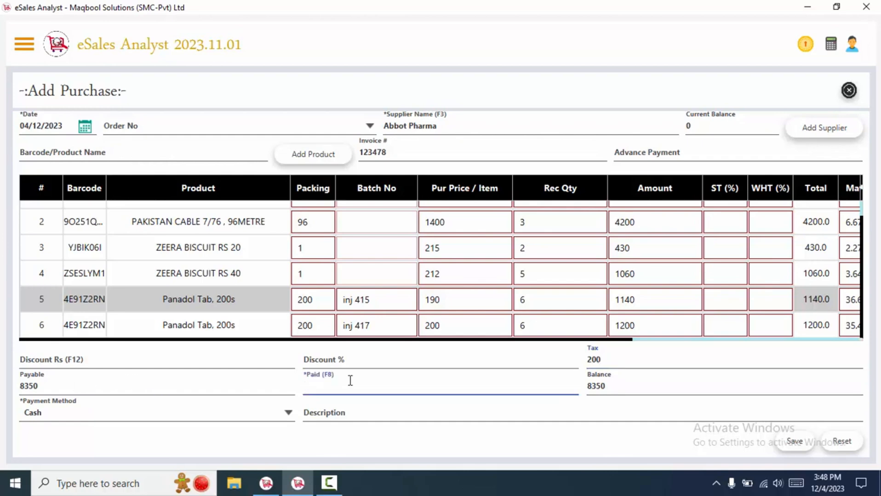
pyautogui.write('8350')
pyautogui.moveTo(329, 382); pyautogui.dragTo(287, 382)
pyautogui.write('0')
pyautogui.doubleClick(380, 389)
pyautogui.click(327, 377)
pyautogui.moveTo(327, 377); pyautogui.dragTo(293, 377)
pyautogui.click(327, 387)
pyautogui.doubleClick(327, 387)
# Change the supplier from Abbot Pharma to Mushtaq Traders, whose balance is 29800.
pyautogui.click(493, 133)
pyautogui.press('BackSpace')
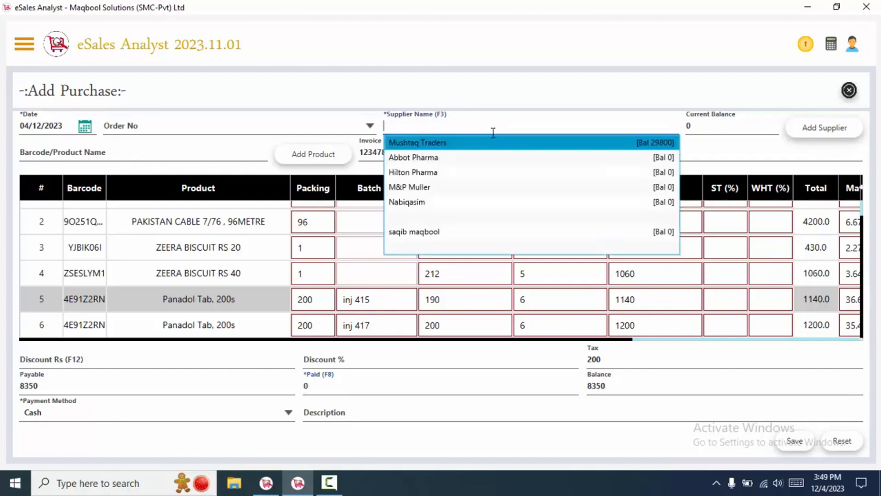
pyautogui.press('Return')
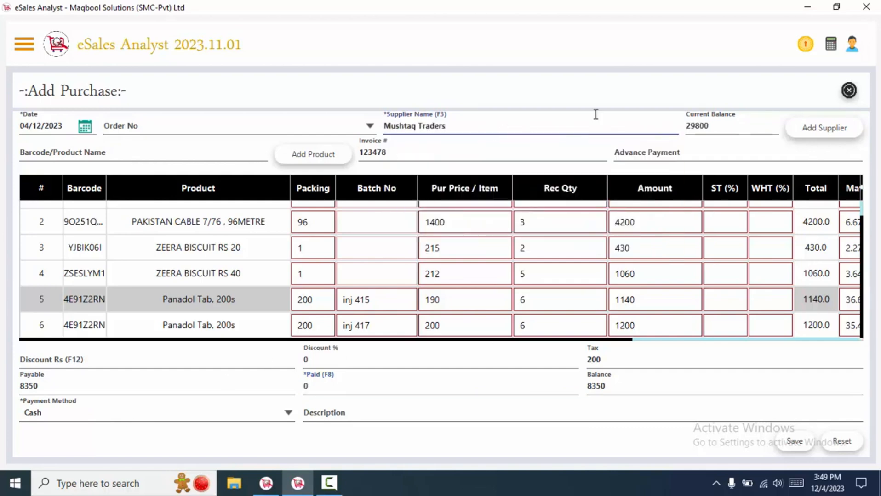
pyautogui.moveTo(725, 129); pyautogui.dragTo(578, 108)
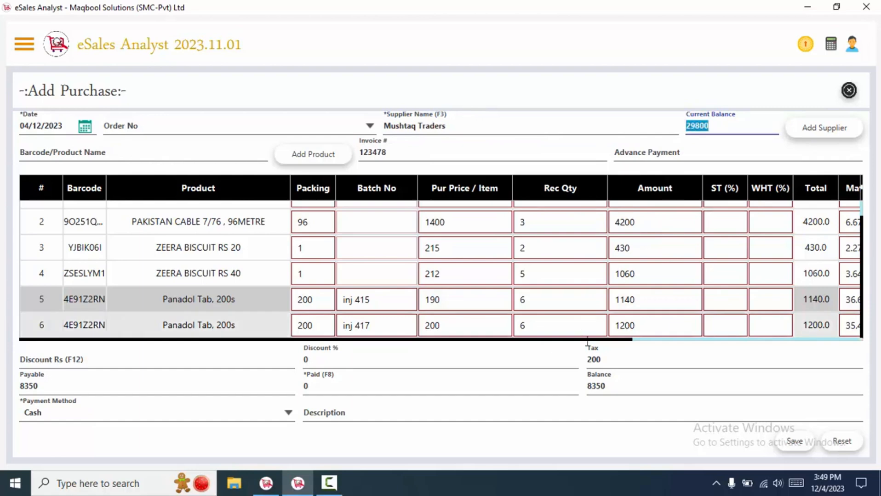
pyautogui.moveTo(740, 113); pyautogui.dragTo(662, 118)
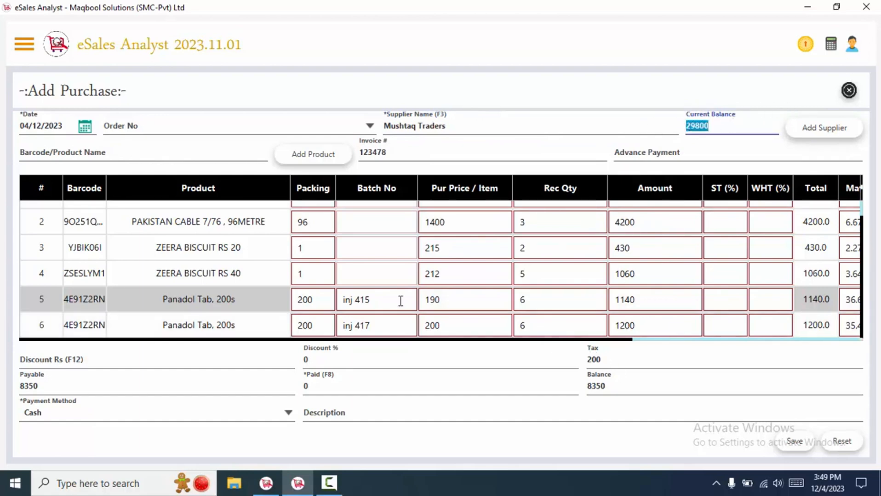
# Record 1000 paid, reducing the balance from 8350 to 7350.
pyautogui.moveTo(599, 388); pyautogui.dragTo(541, 375)
pyautogui.click(470, 389)
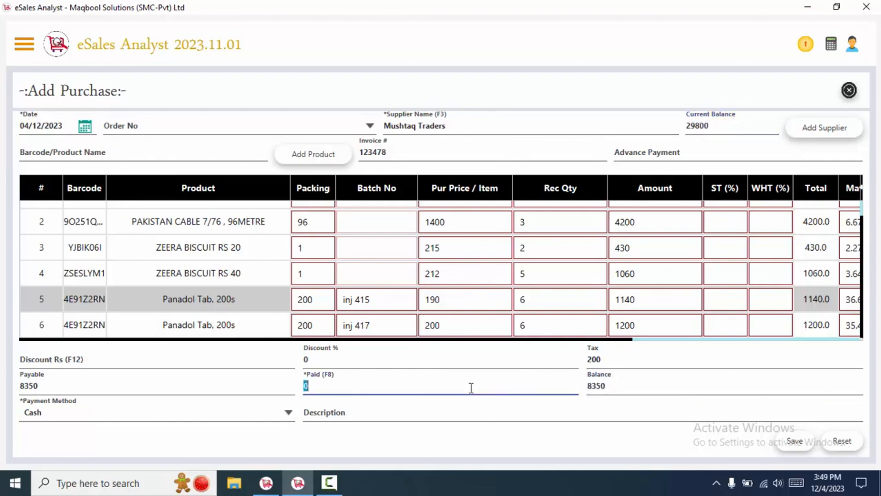
pyautogui.write('1000')
pyautogui.click(71, 416)
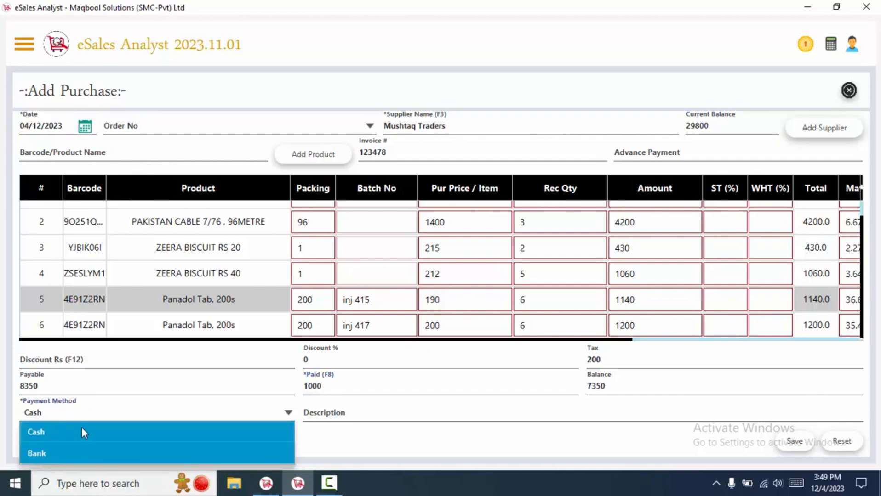
# Set the payment method to Cash after briefly trying Bank.
pyautogui.click(373, 436)
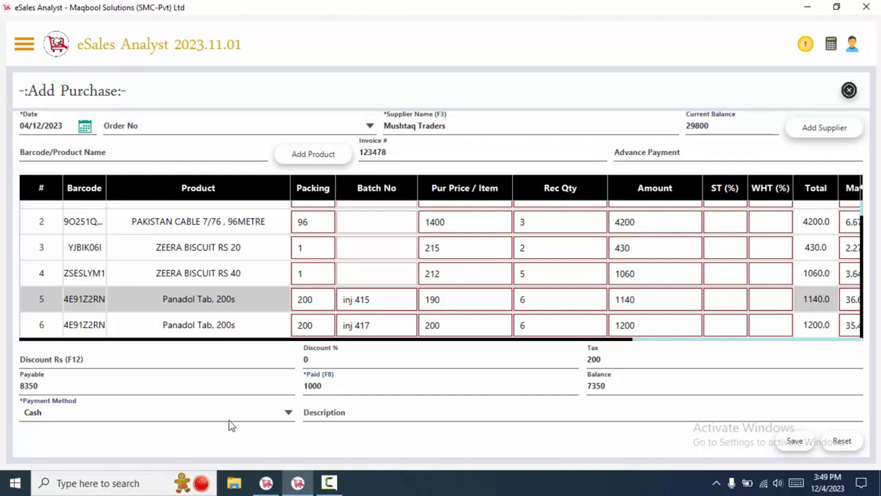
pyautogui.click(206, 414)
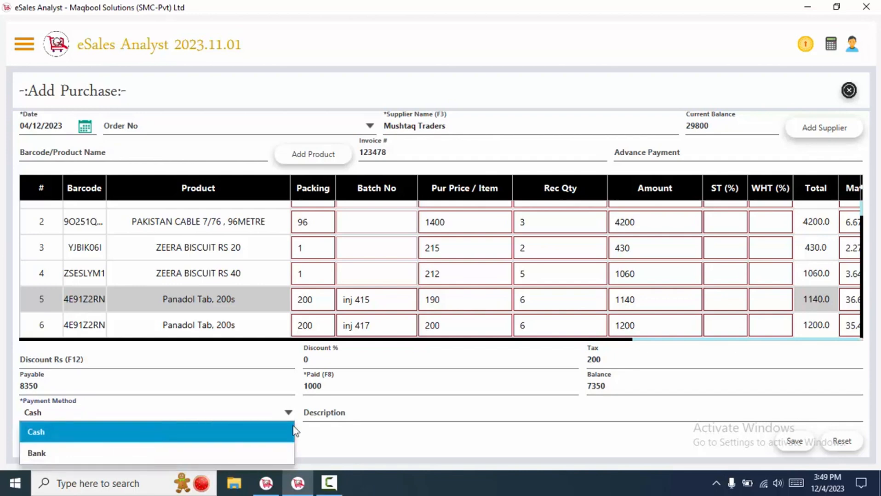
pyautogui.click(281, 450)
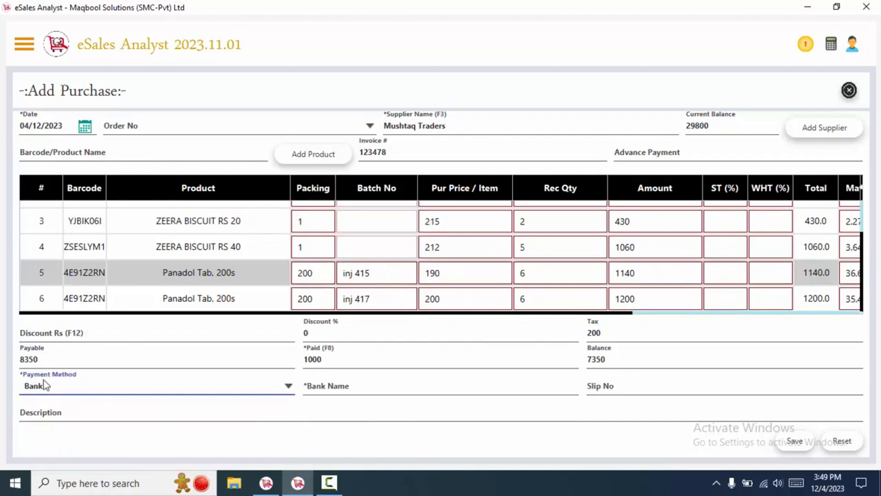
pyautogui.click(378, 391)
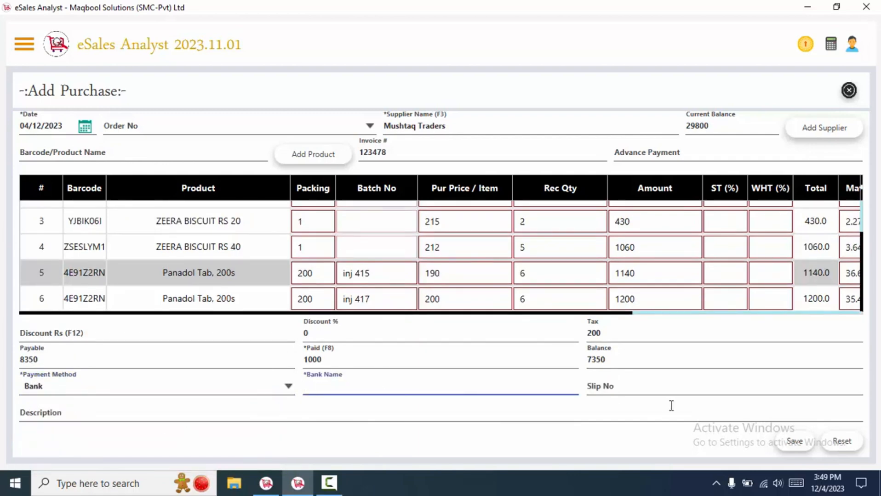
pyautogui.click(654, 391)
pyautogui.click(227, 412)
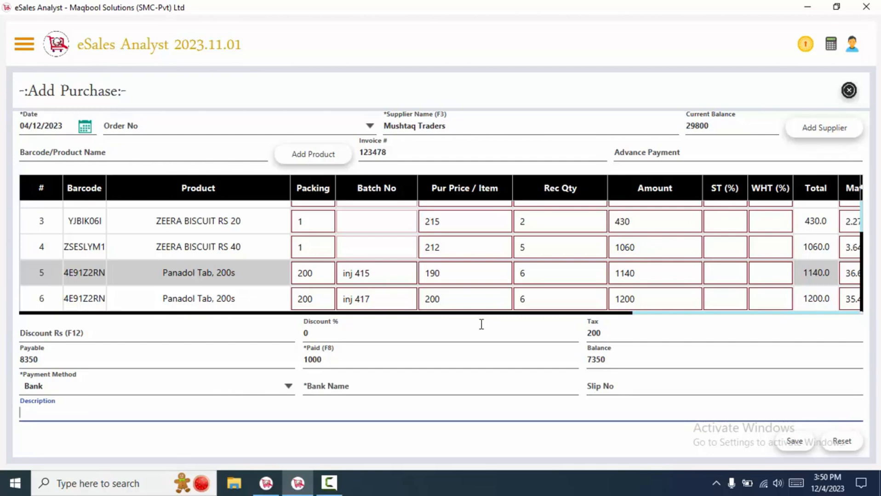
pyautogui.click(42, 394)
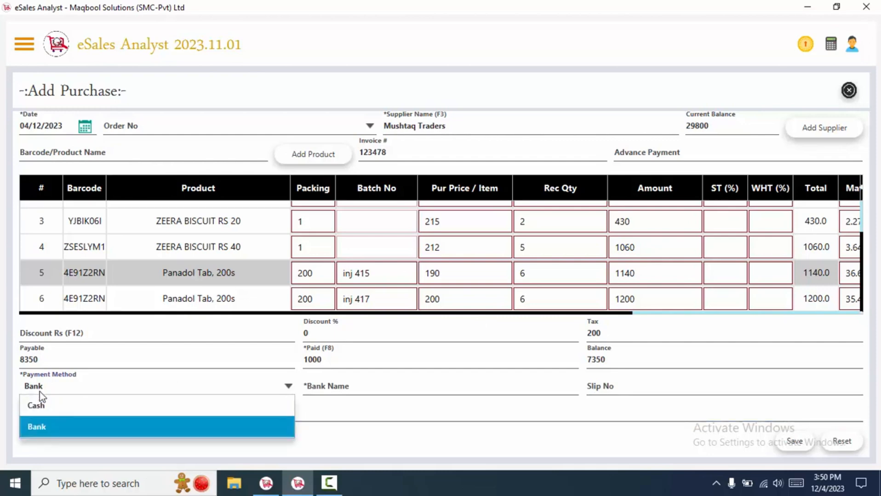
pyautogui.click(50, 412)
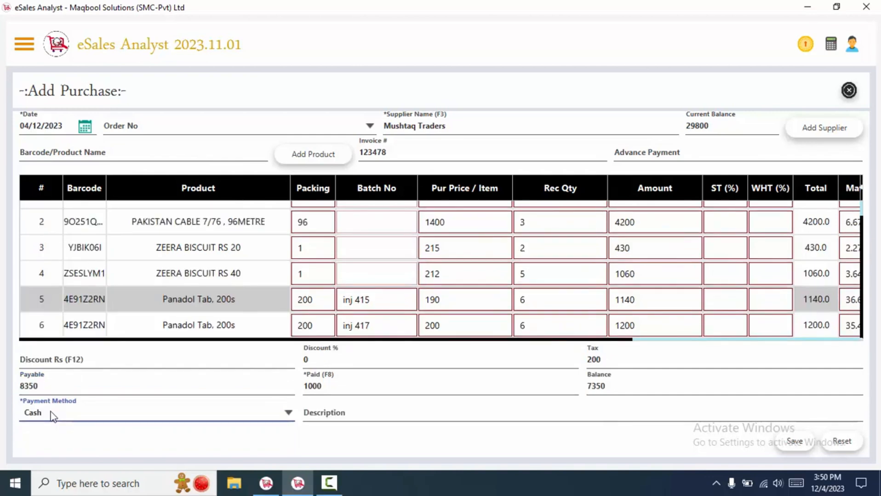
pyautogui.click(317, 411)
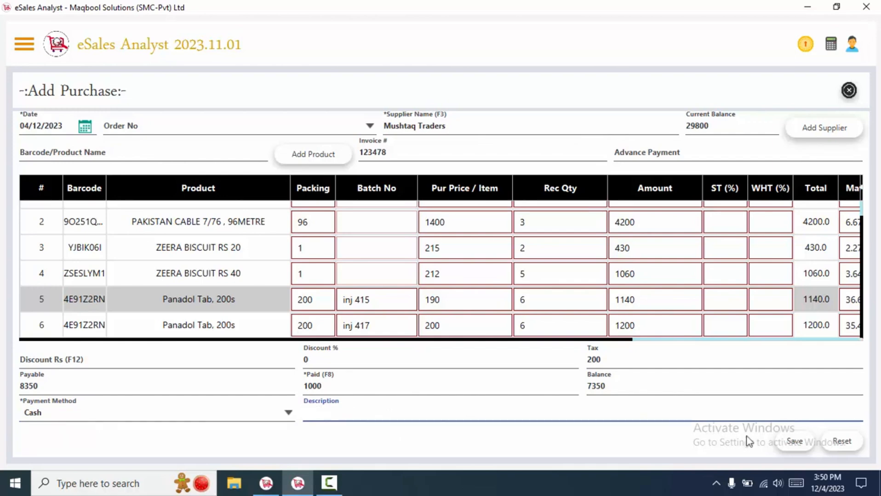
# Save the purchase and acknowledge the saved confirmation.
pyautogui.click(793, 441)
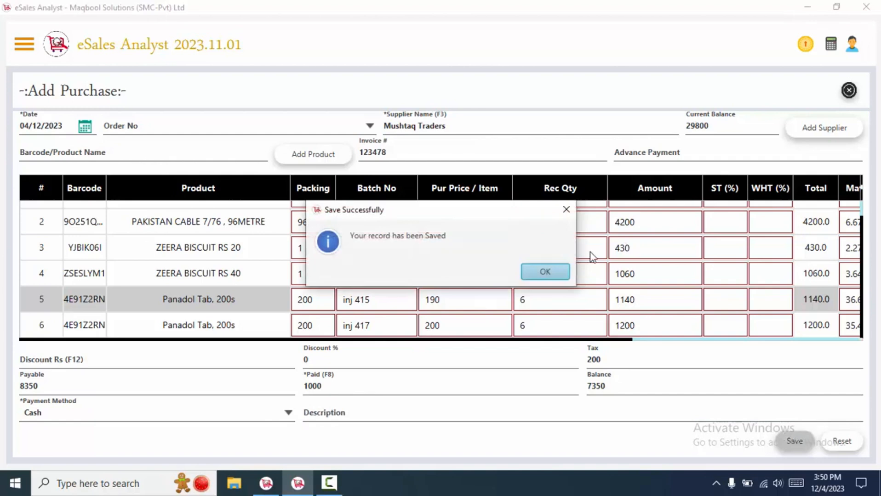
pyautogui.click(556, 273)
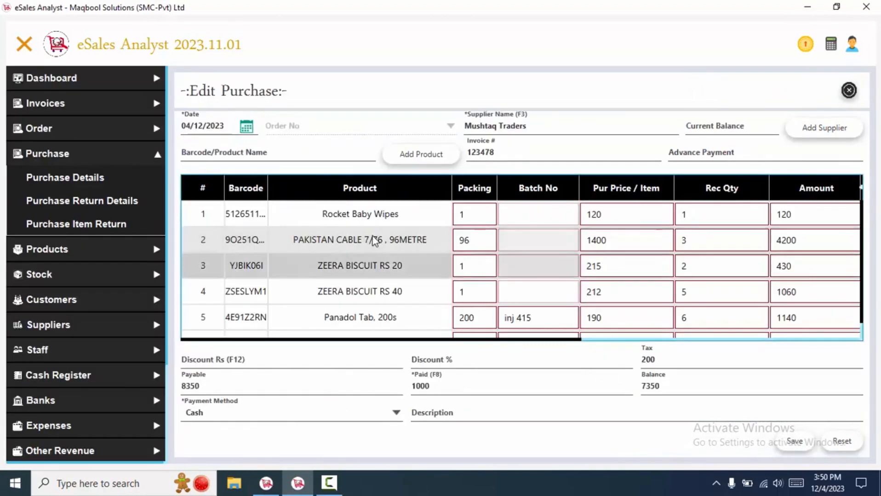
pyautogui.scroll(-1, 373, 240)
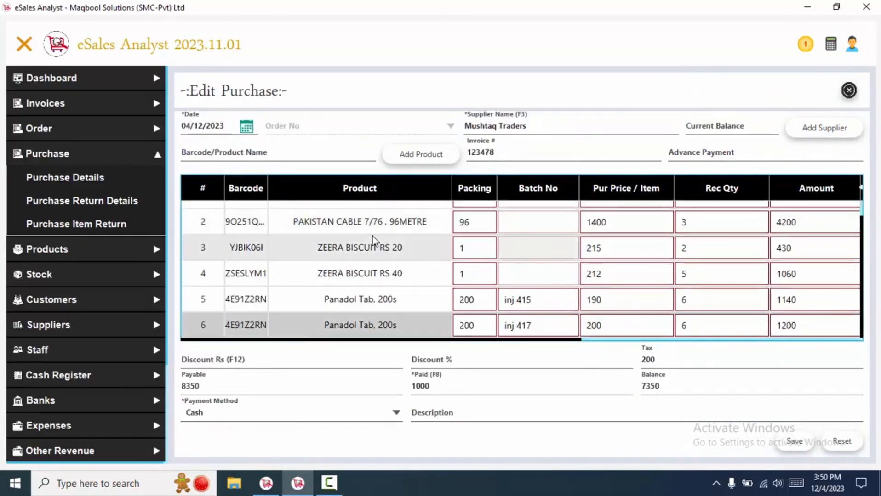
# Delete row 5's 10/05/2025 expiry date and begin typing a new date starting with 10.
pyautogui.moveTo(473, 340); pyautogui.dragTo(766, 341)
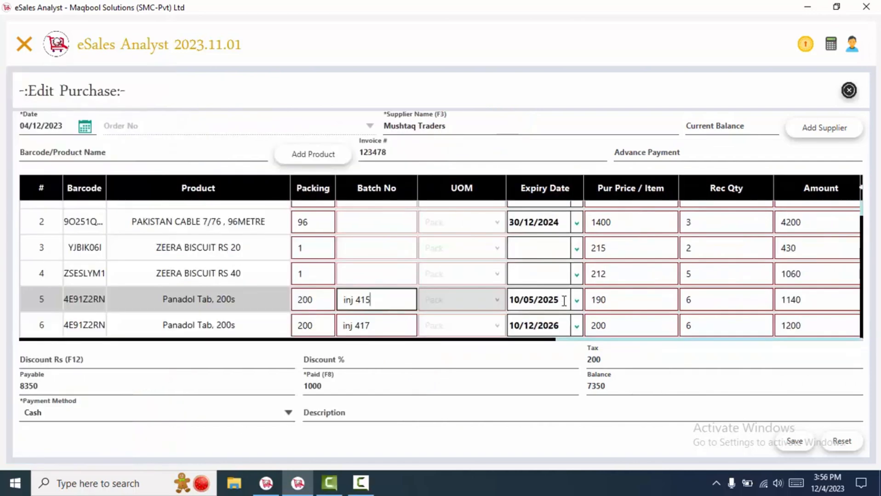
pyautogui.click(563, 301)
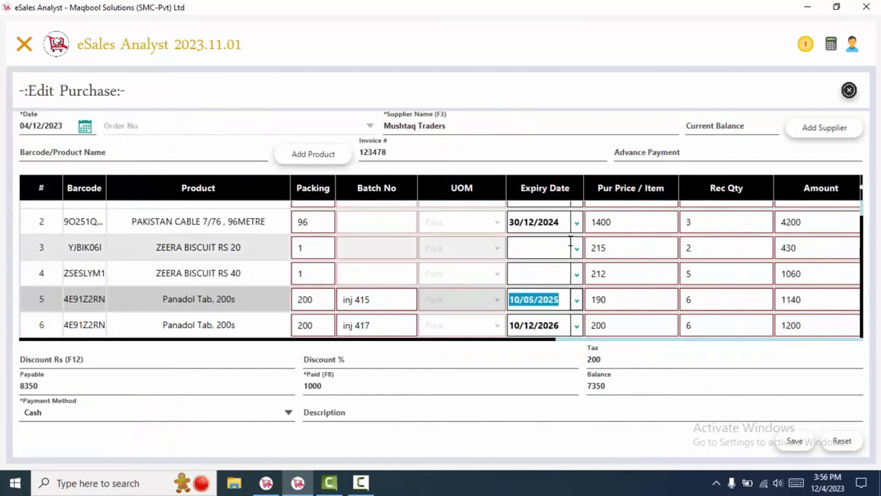
pyautogui.click(576, 300)
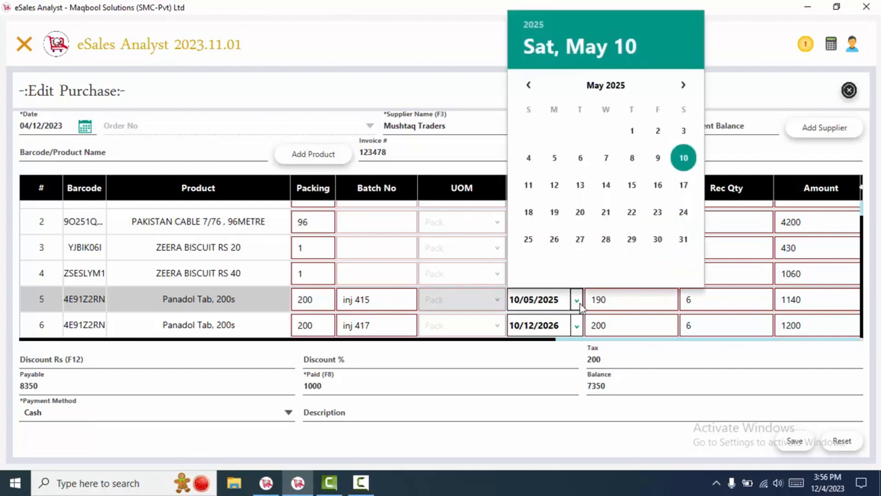
pyautogui.click(587, 303)
pyautogui.moveTo(566, 303); pyautogui.dragTo(425, 275)
pyautogui.press('BackSpace')
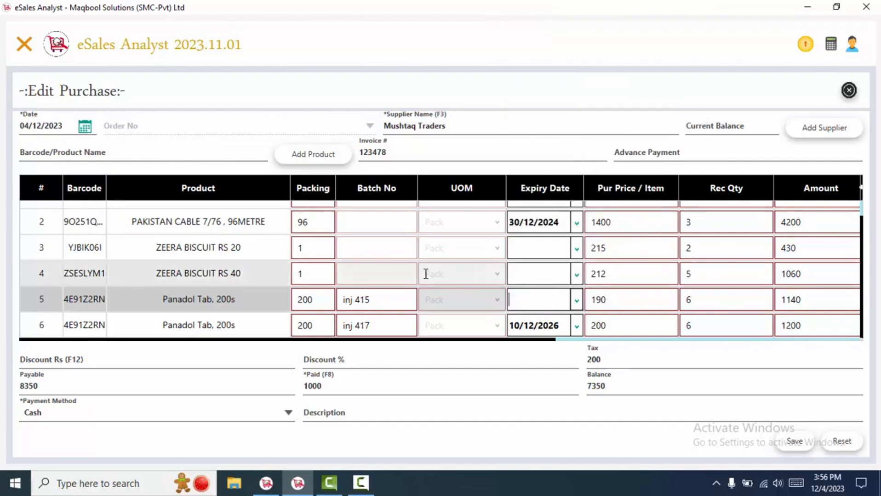
pyautogui.write('10')
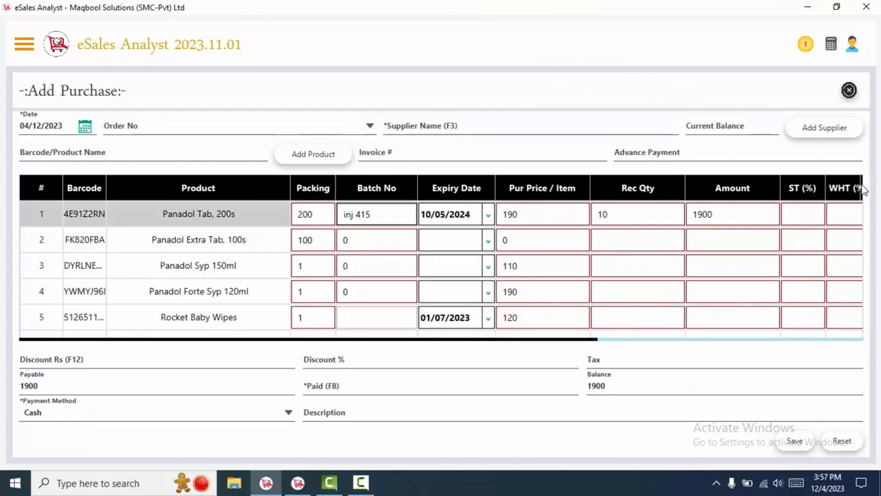
# Show the UOM column in the product grid.
pyautogui.click(861, 185)
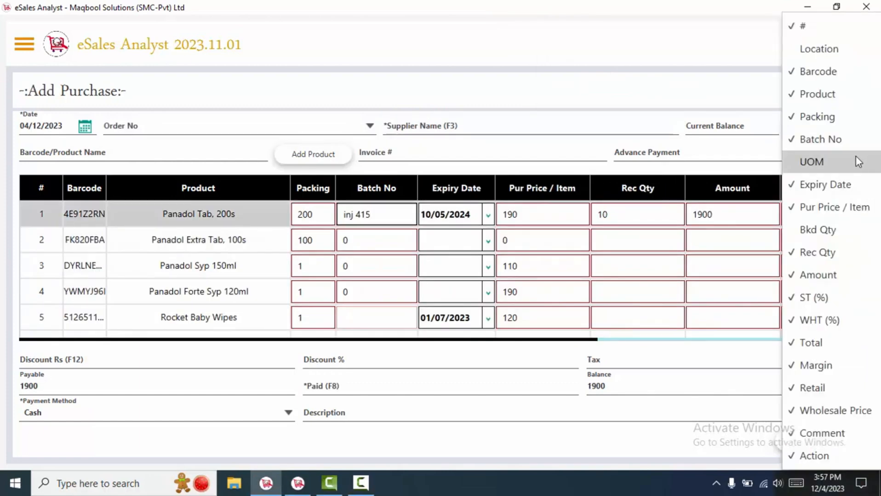
pyautogui.click(813, 163)
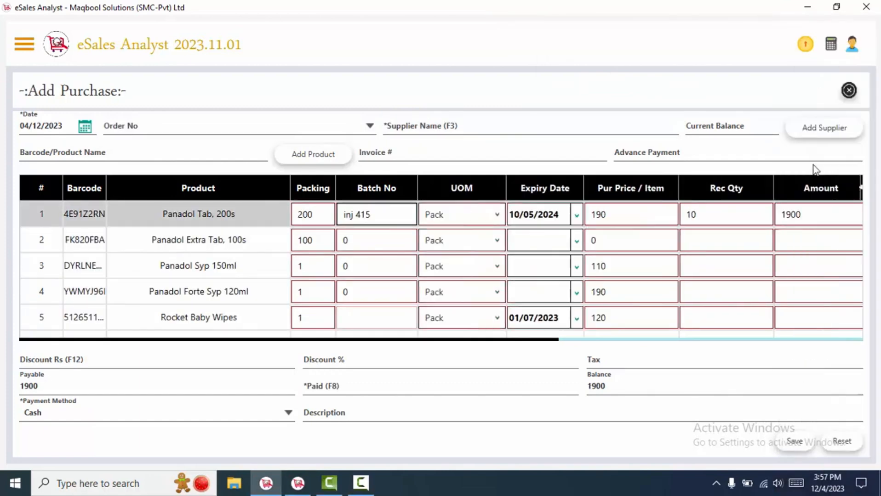
pyautogui.click(404, 242)
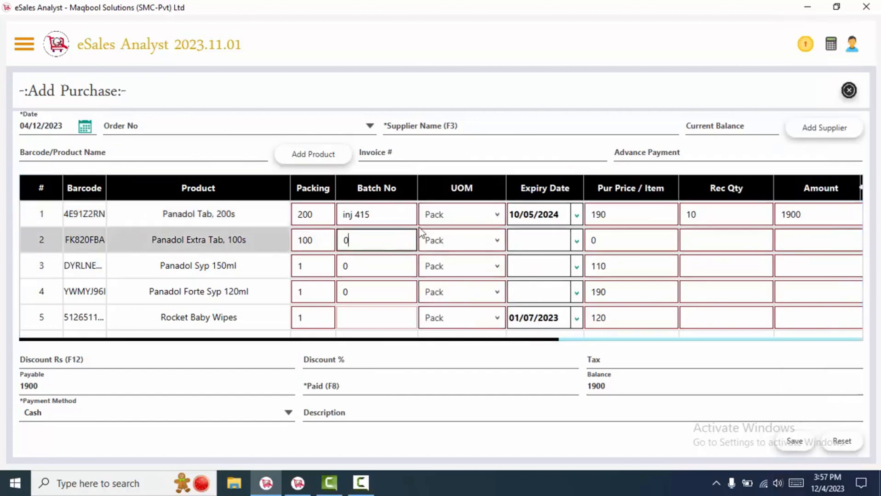
pyautogui.click(375, 213)
# Review row 1's batch number inj 415 and packing 200, leaving both unchanged.
pyautogui.moveTo(375, 213); pyautogui.dragTo(291, 215)
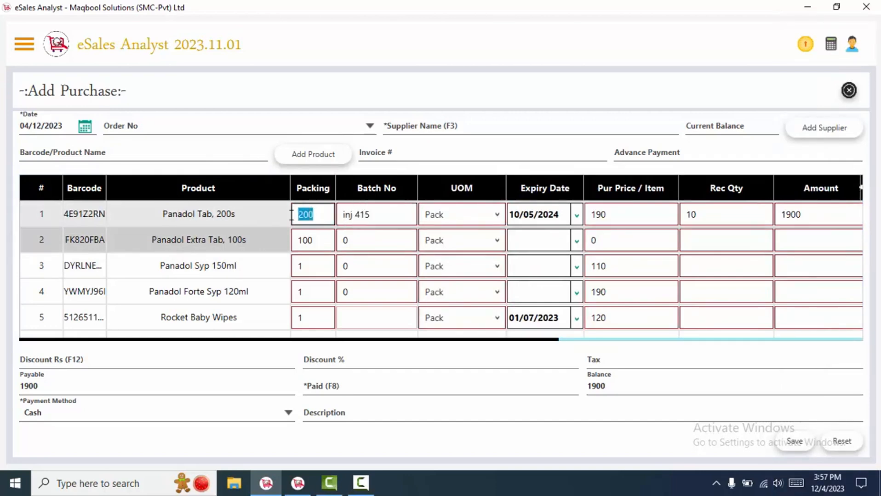
pyautogui.click(314, 220)
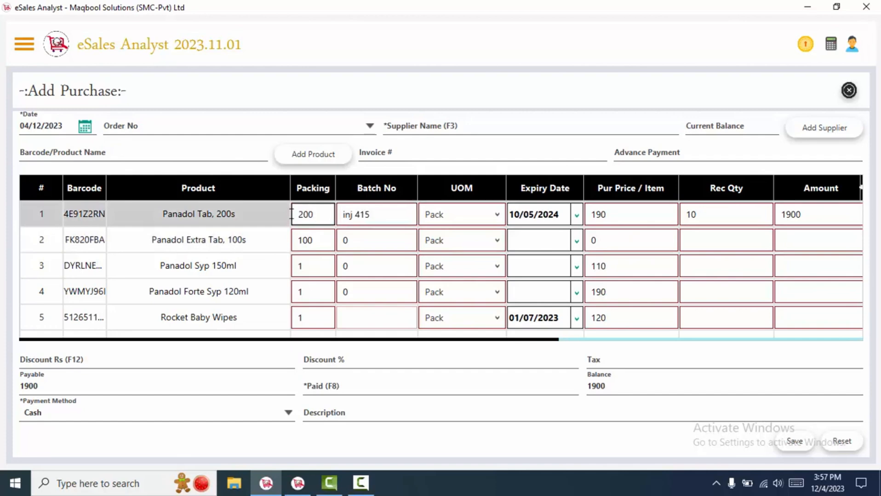
pyautogui.moveTo(316, 215); pyautogui.dragTo(289, 215)
pyautogui.click(194, 214)
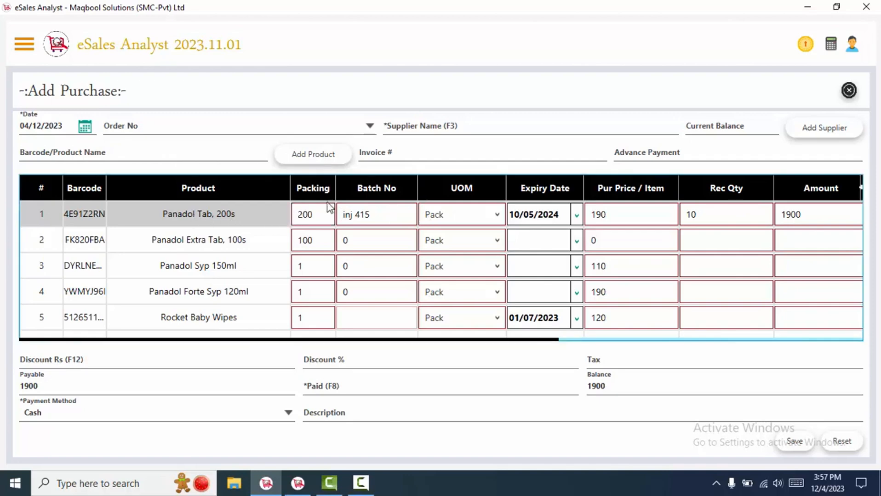
pyautogui.click(439, 217)
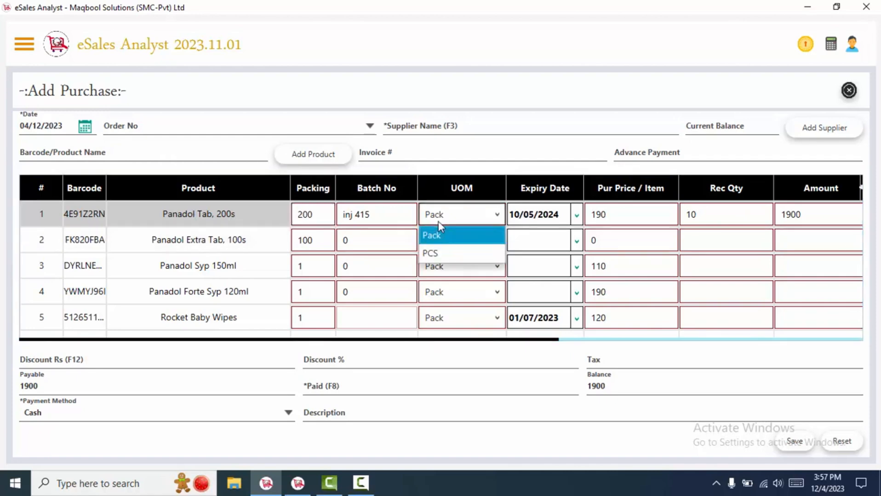
# Set row 1's unit to PCS and change its received quantity to 15.
pyautogui.click(441, 252)
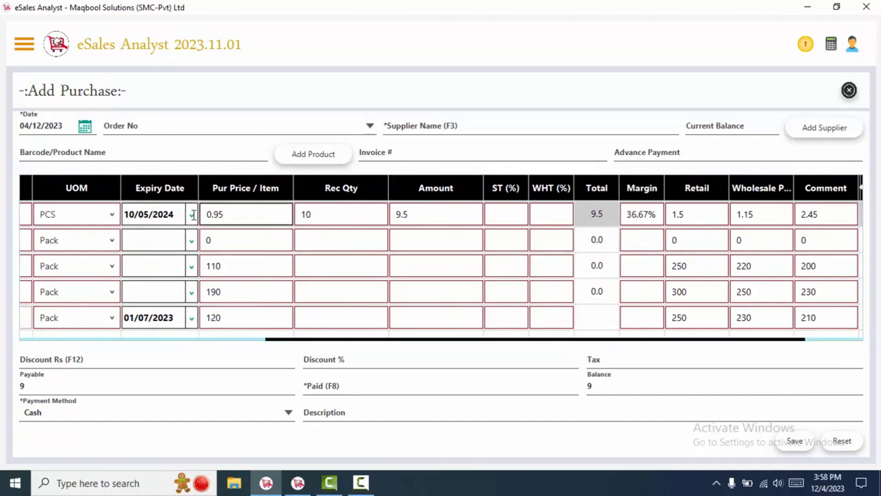
pyautogui.moveTo(227, 215); pyautogui.dragTo(194, 215)
pyautogui.click(380, 216)
pyautogui.doubleClick(381, 217)
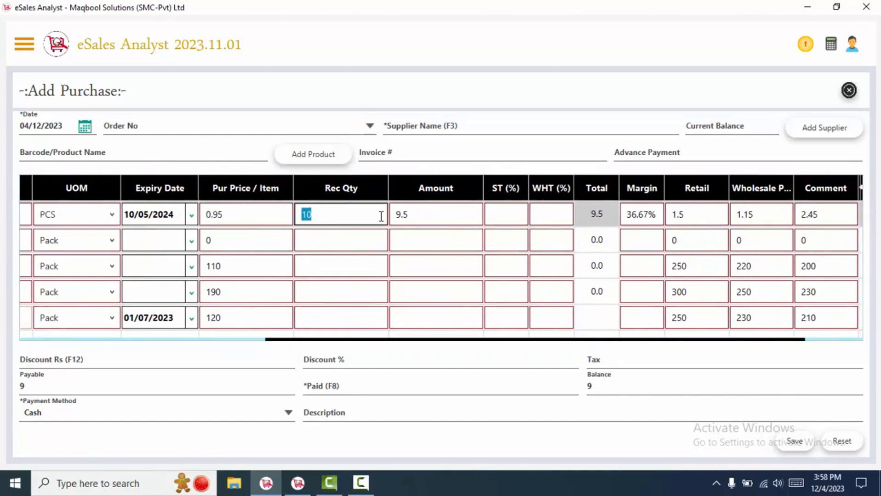
pyautogui.write('1.5')
pyautogui.click(707, 215)
pyautogui.click(756, 215)
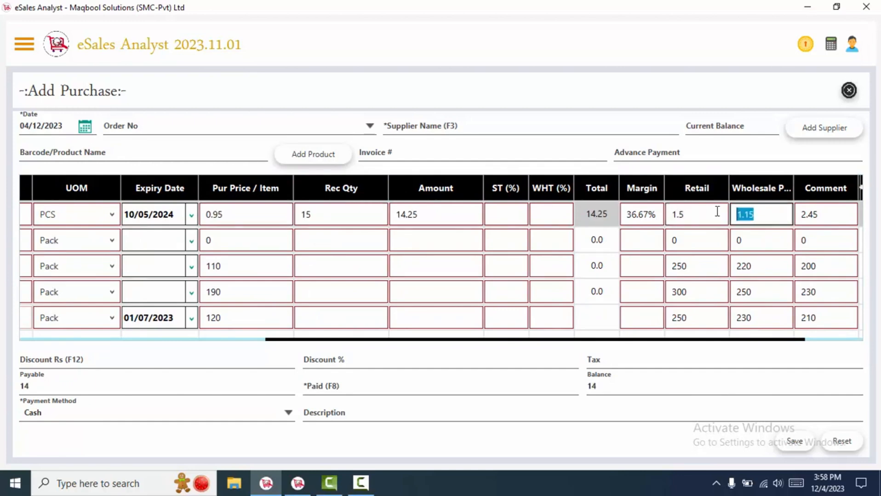
pyautogui.click(826, 216)
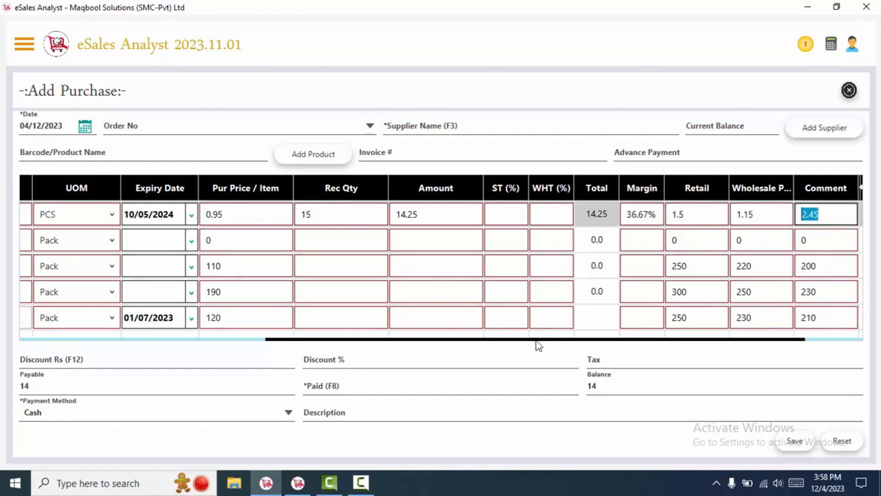
# Check row 2's batch number and unit, keeping it as Pack.
pyautogui.moveTo(537, 340); pyautogui.dragTo(262, 324)
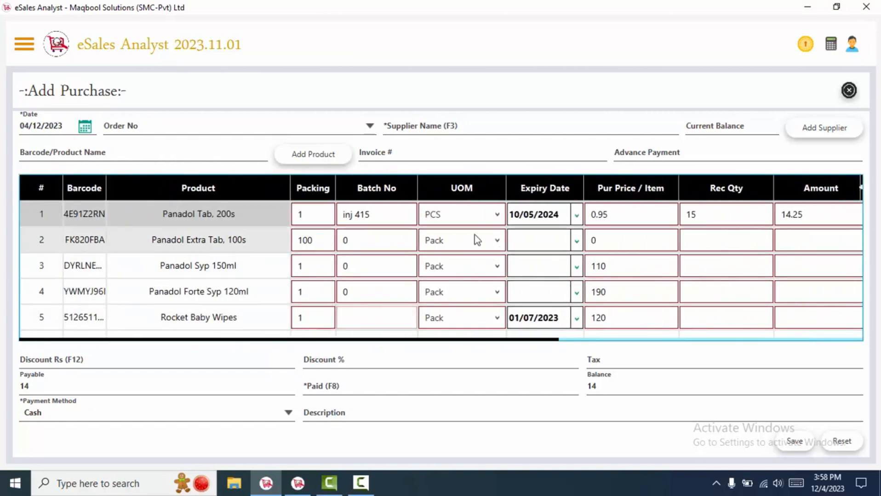
pyautogui.moveTo(379, 239); pyautogui.dragTo(328, 238)
pyautogui.click(252, 241)
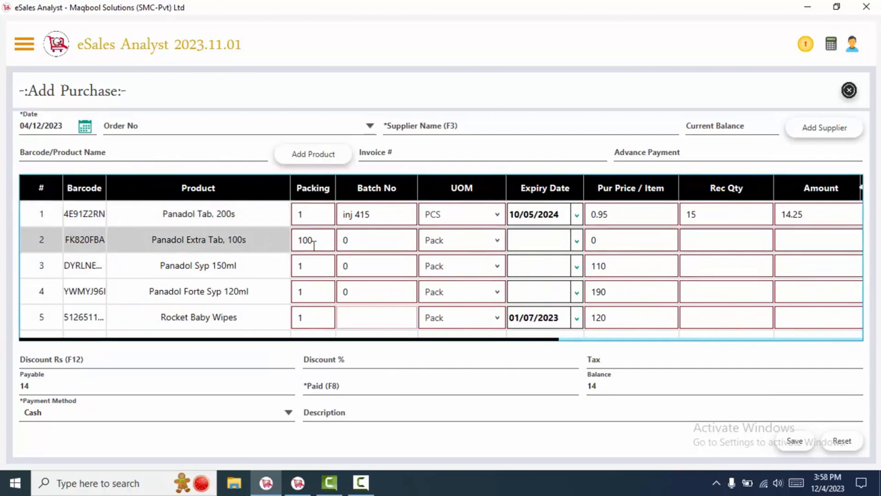
pyautogui.click(438, 244)
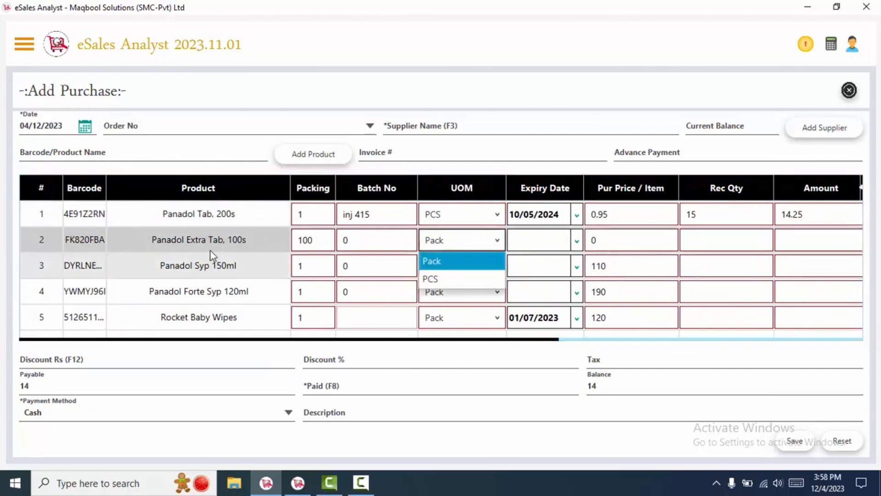
pyautogui.click(249, 241)
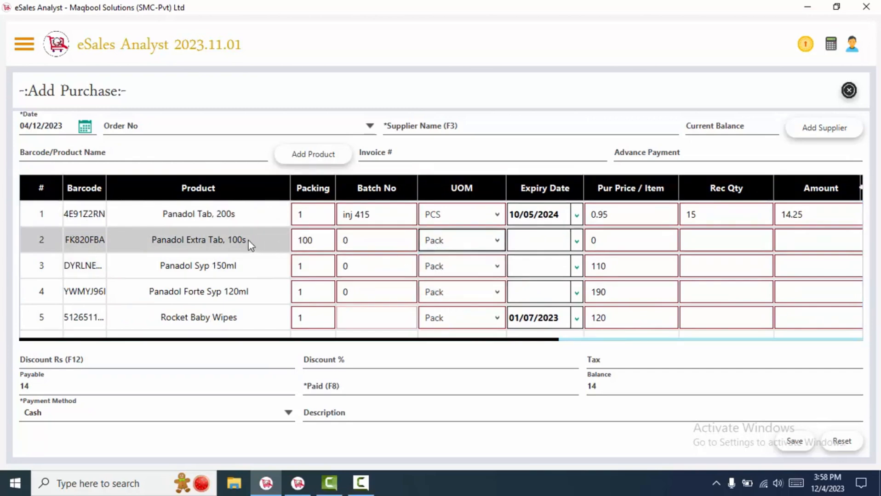